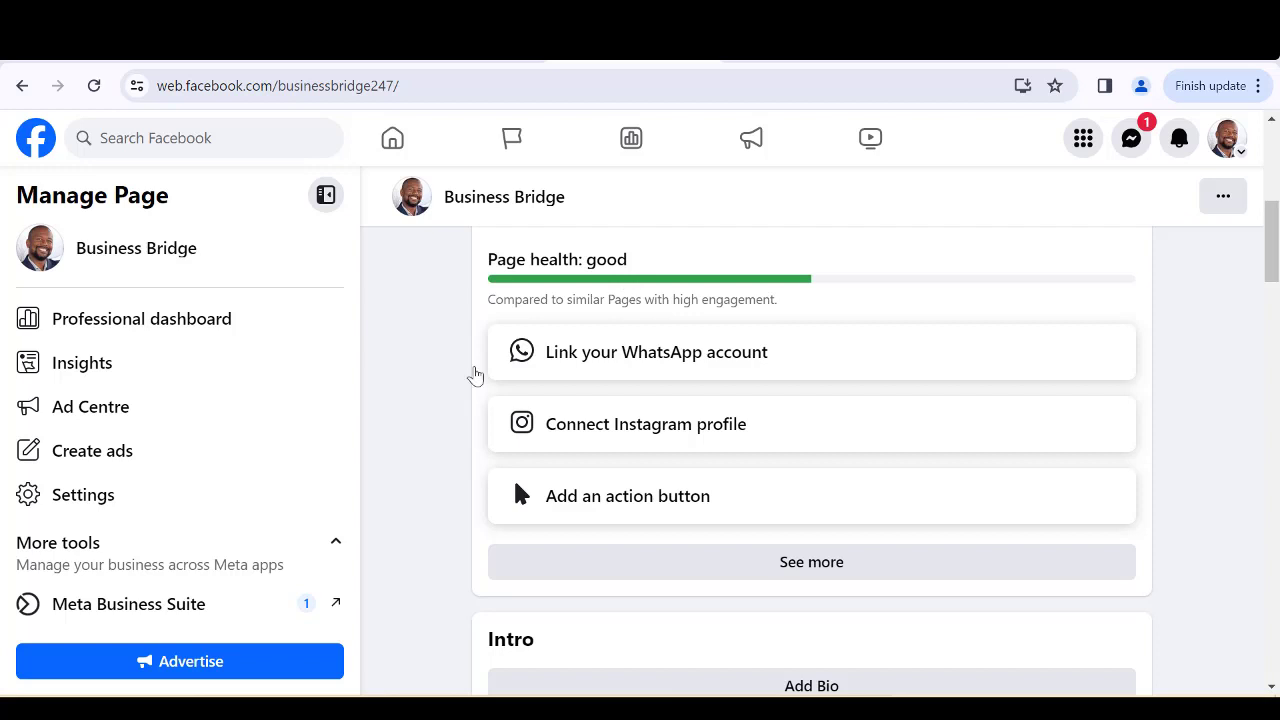
Open Meta Business Suite at business.facebook.com in a new browser tab.
scroll(637, 371, "up", 5)
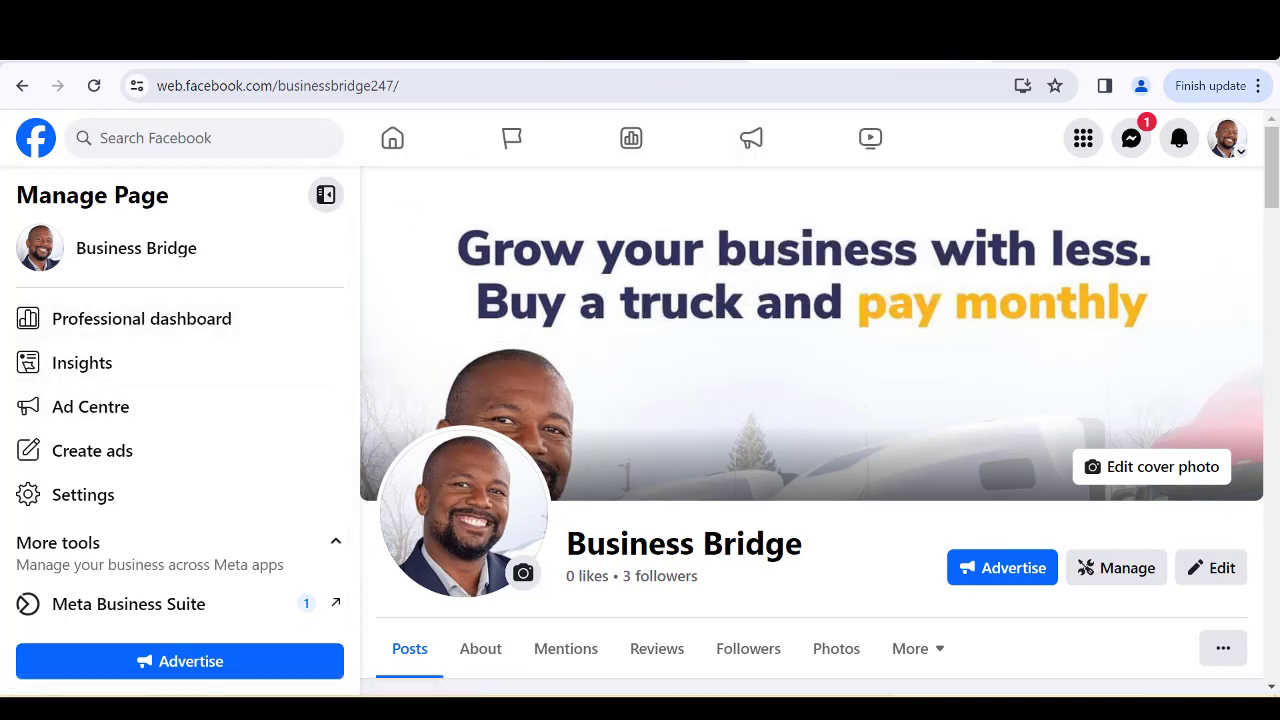
key("ctrl+t")
left_click(866, 89)
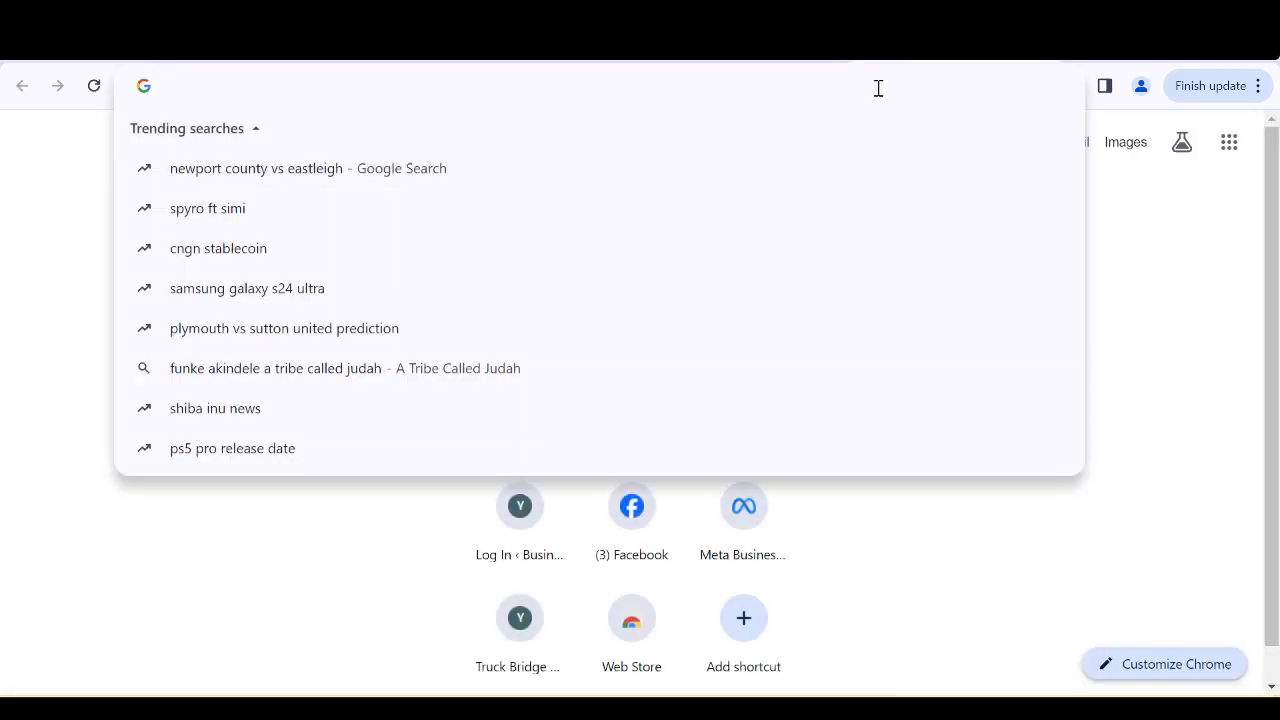
type("bu")
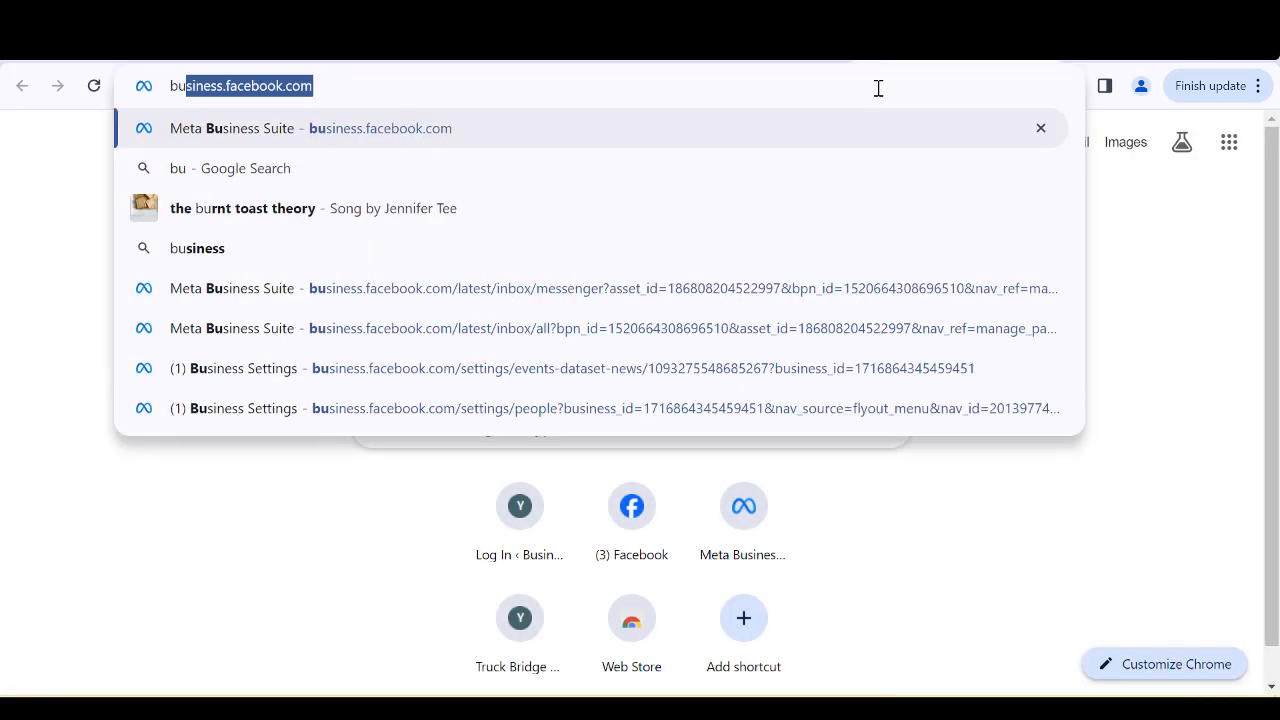
key("Return")
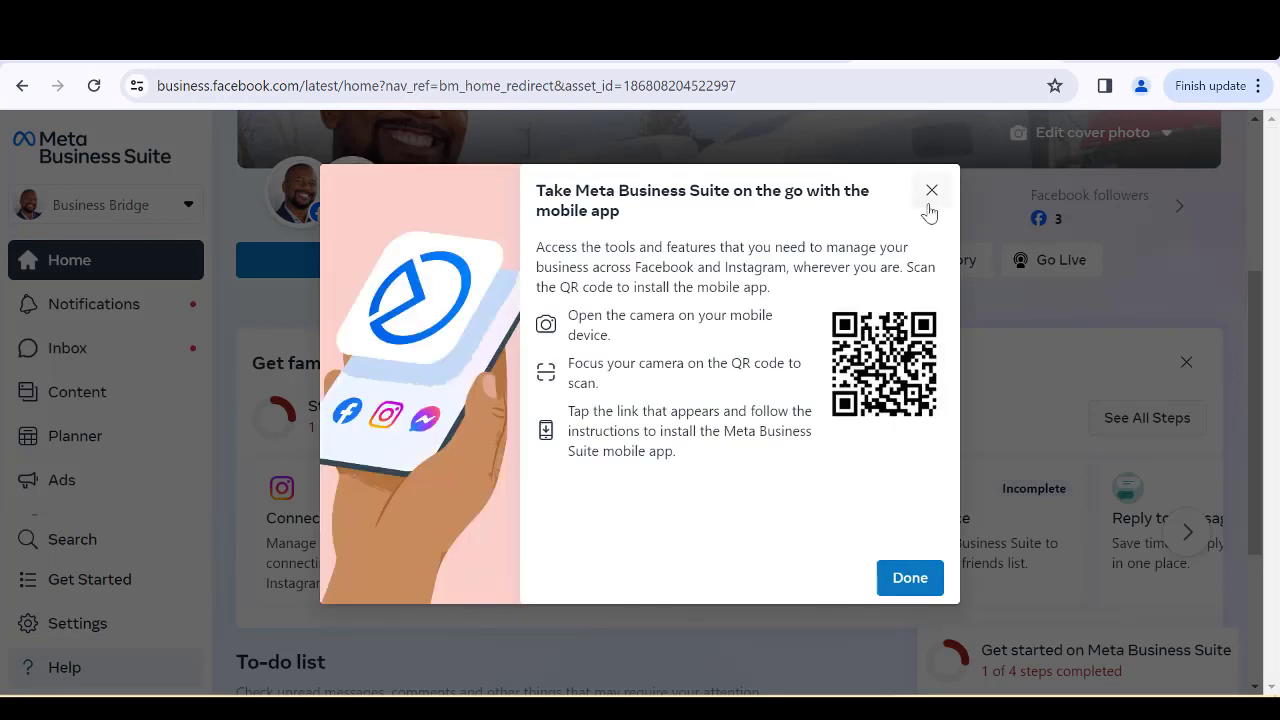
Dismiss the mobile-app prompt and open Ads Manager from the All tools list.
left_click(930, 191)
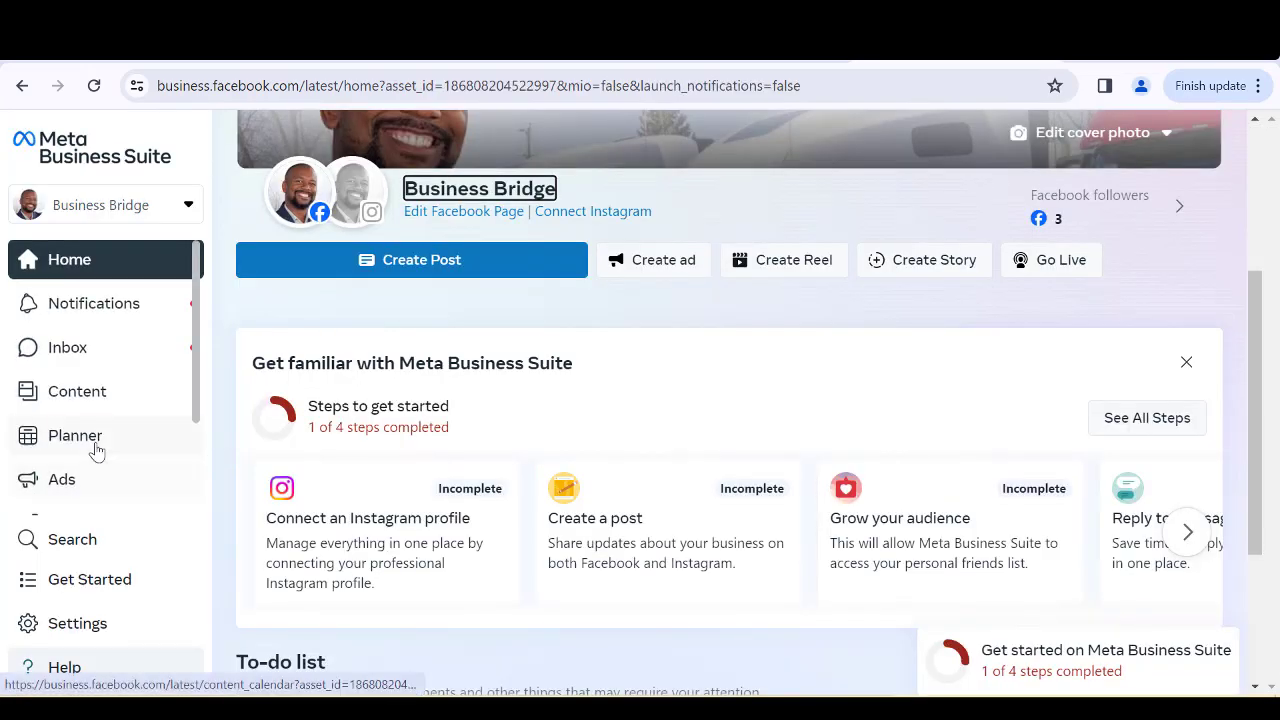
scroll(96, 450, "down", 2)
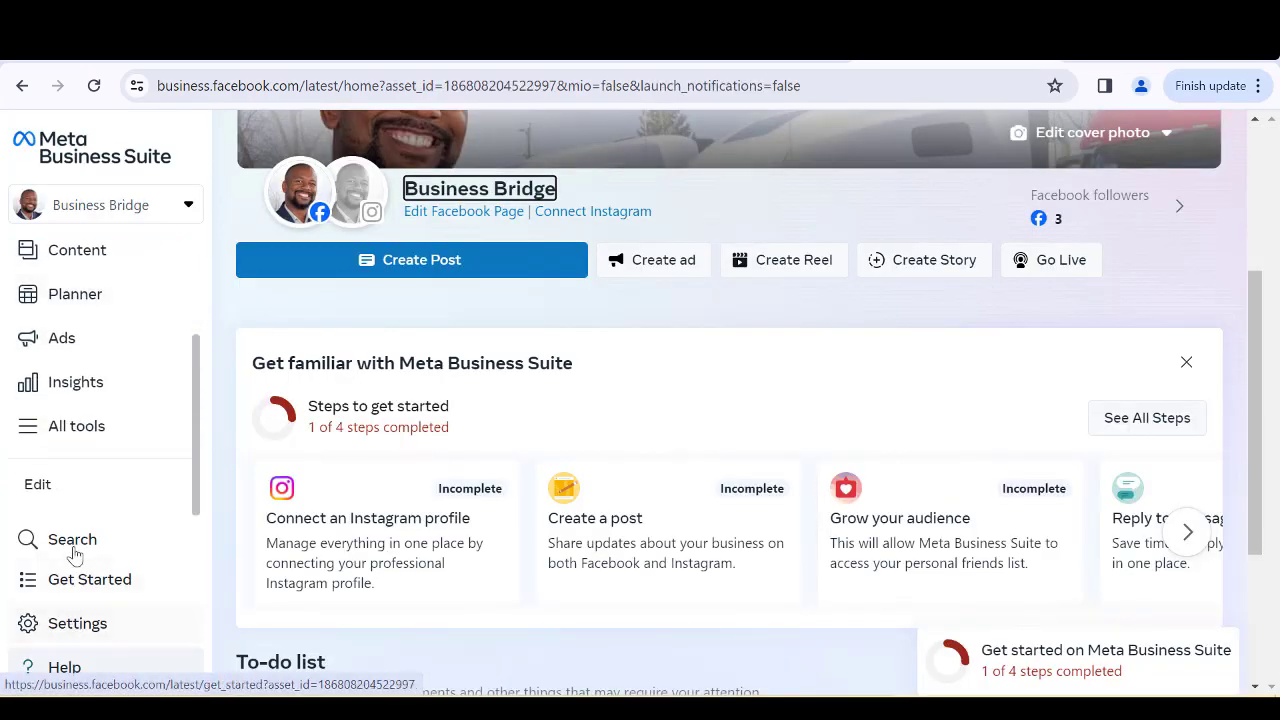
left_click(94, 434)
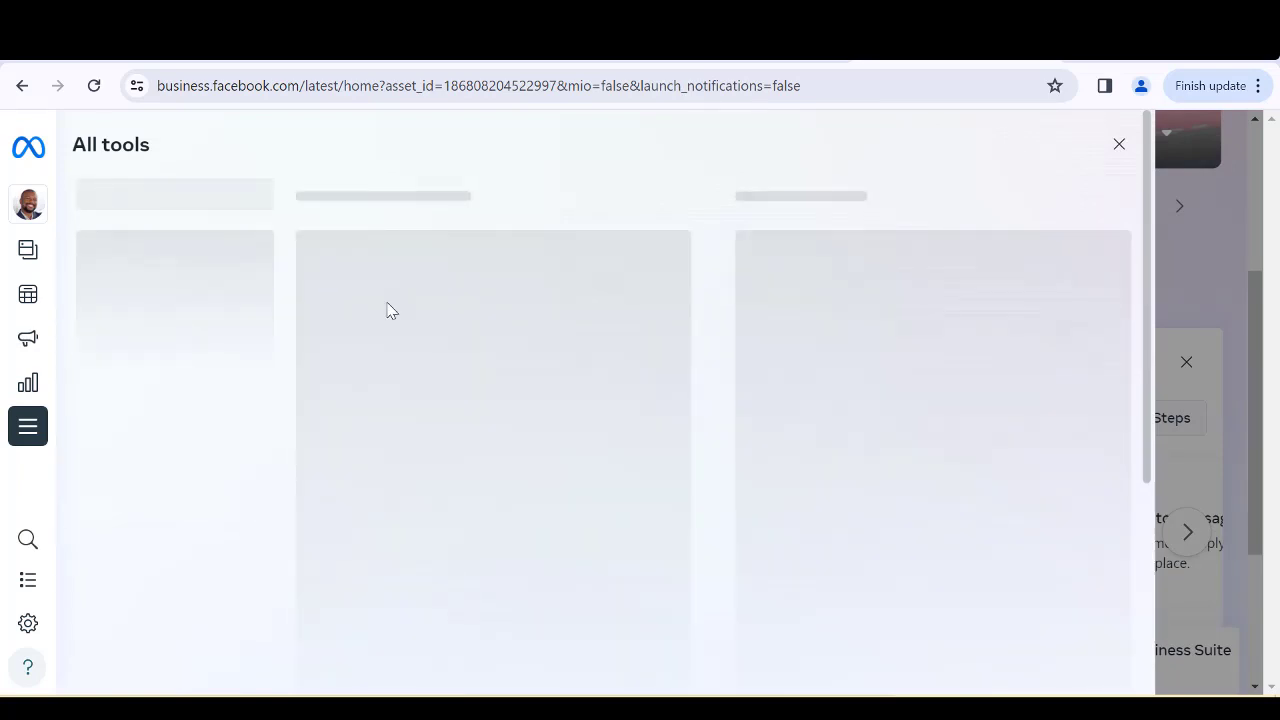
scroll(371, 371, "down", 5)
scroll(408, 337, "up", 3)
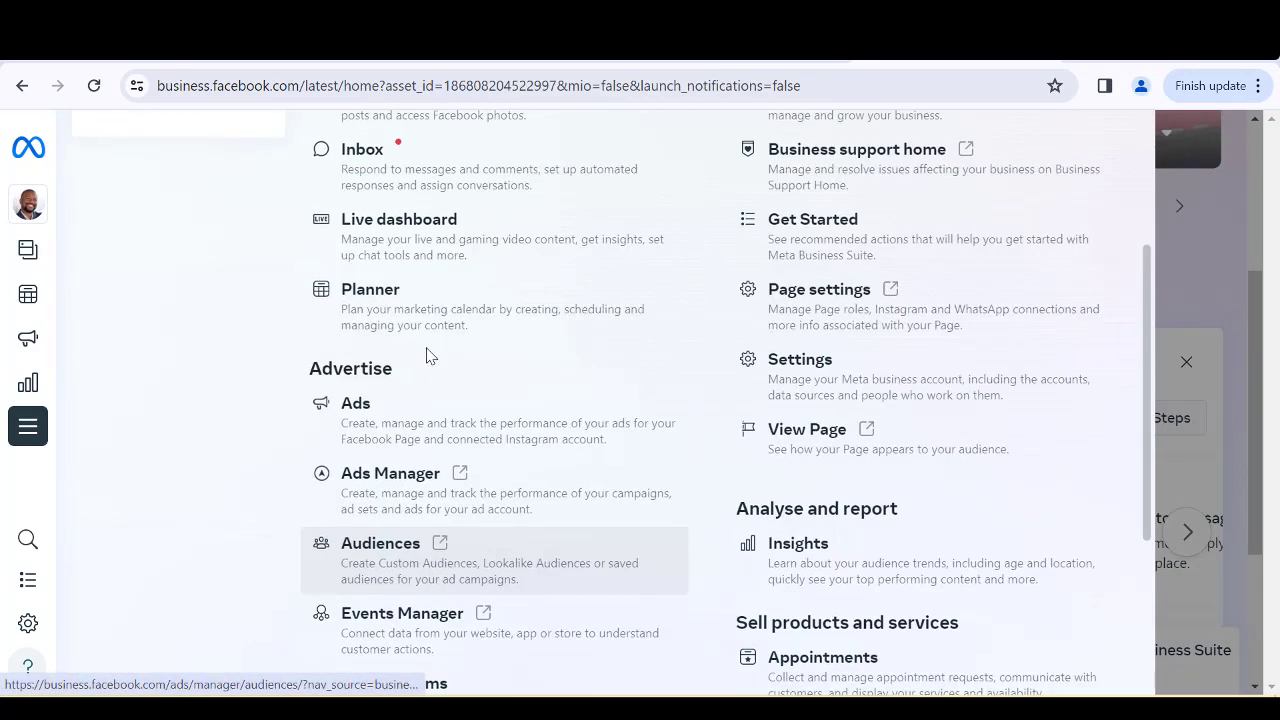
left_click(461, 484)
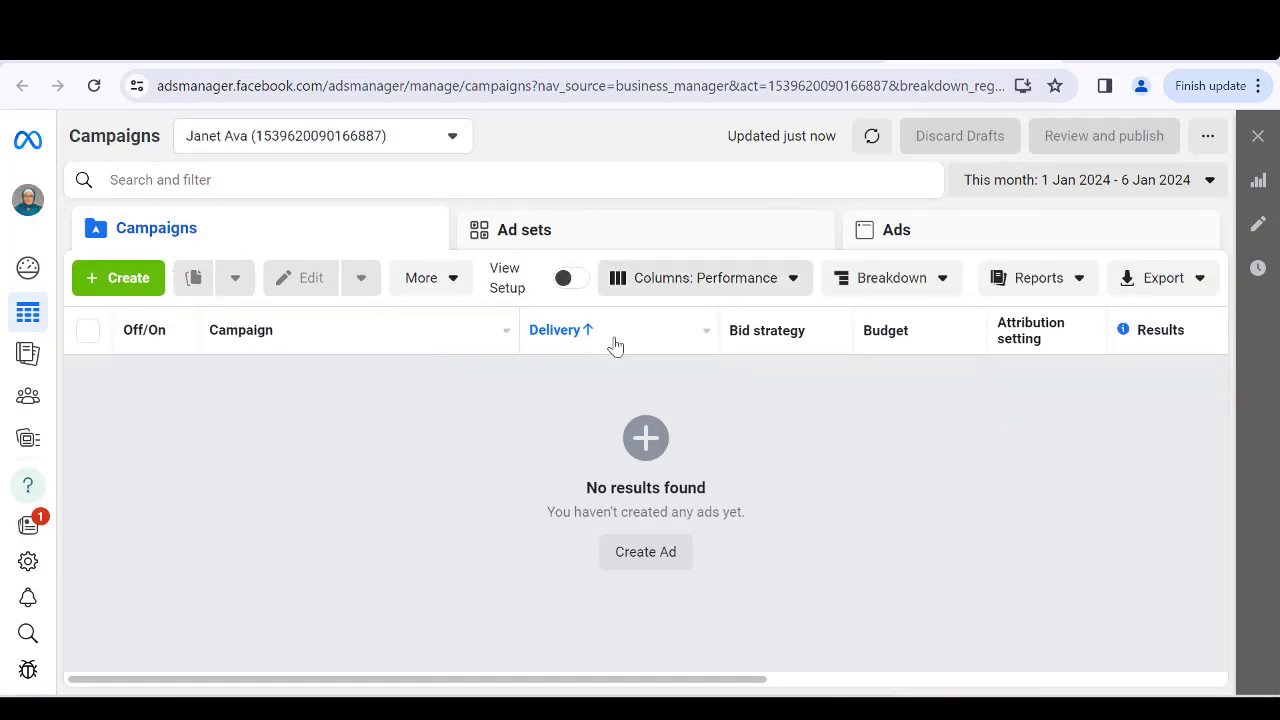
Switch Ads Manager to the Account BM business account.
left_click(26, 201)
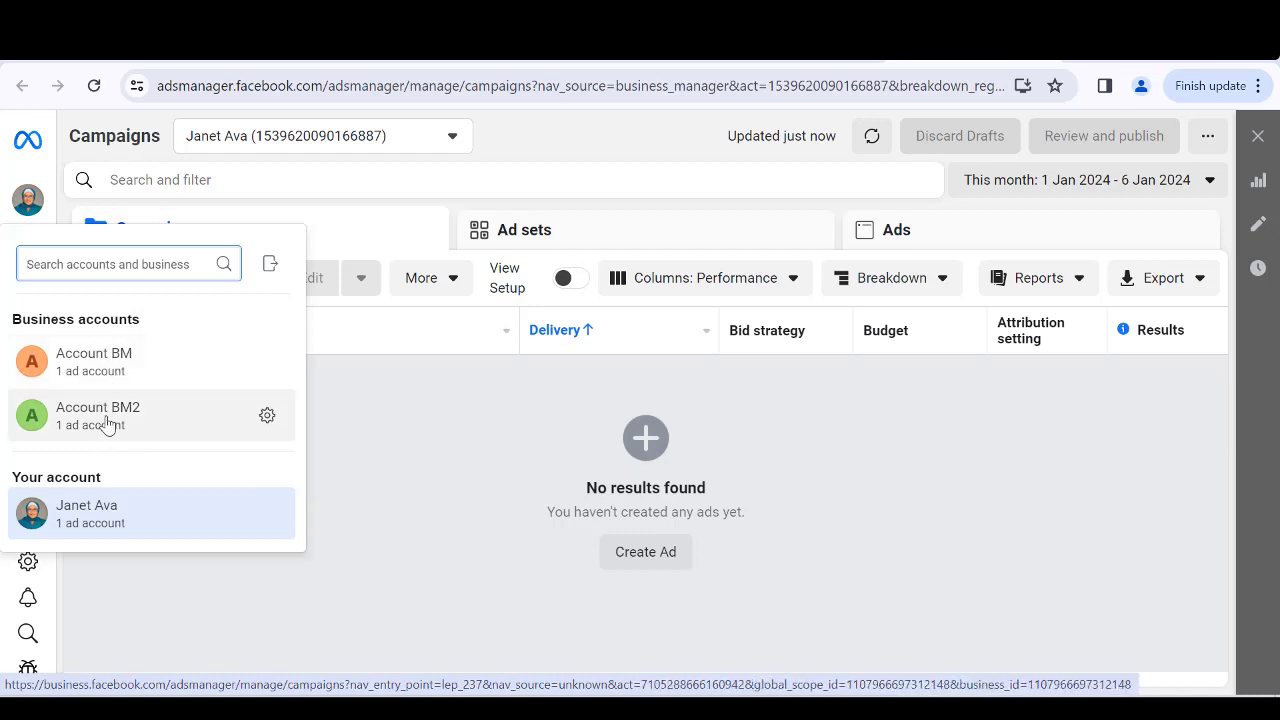
left_click(107, 360)
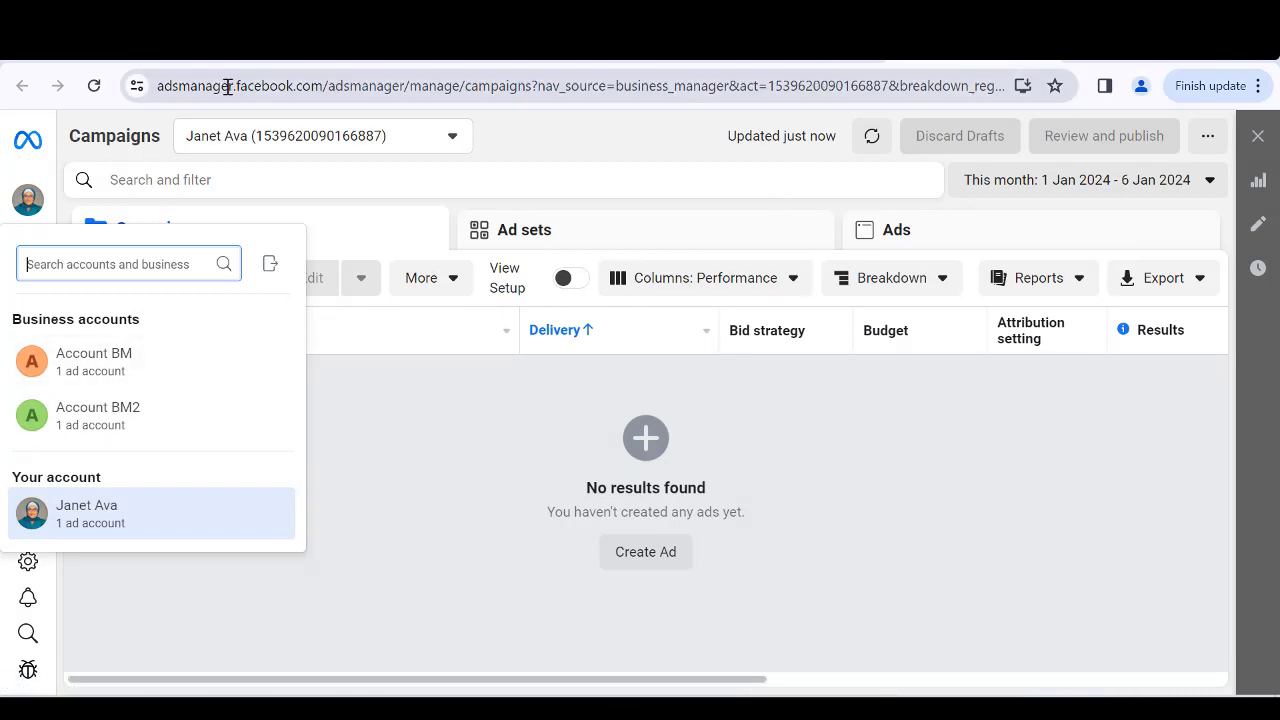
left_click(122, 364)
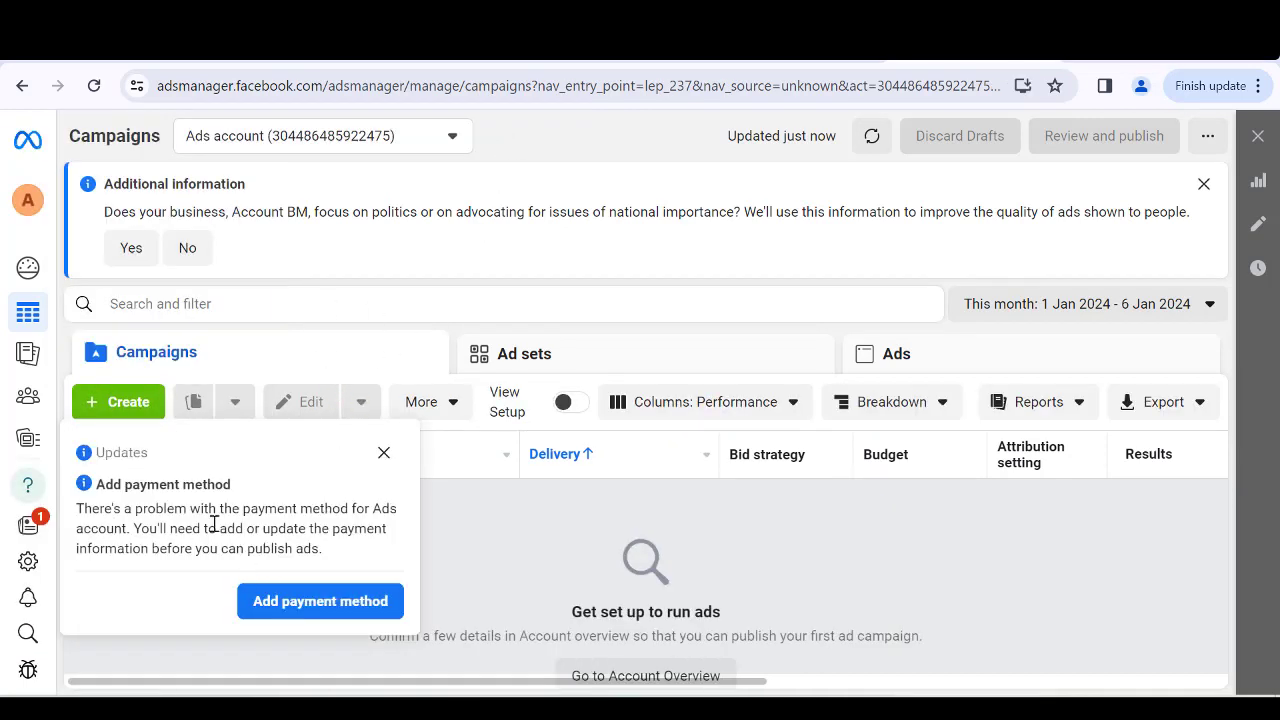
Dismiss the payment-method notice and go to the Account overview.
left_click(385, 454)
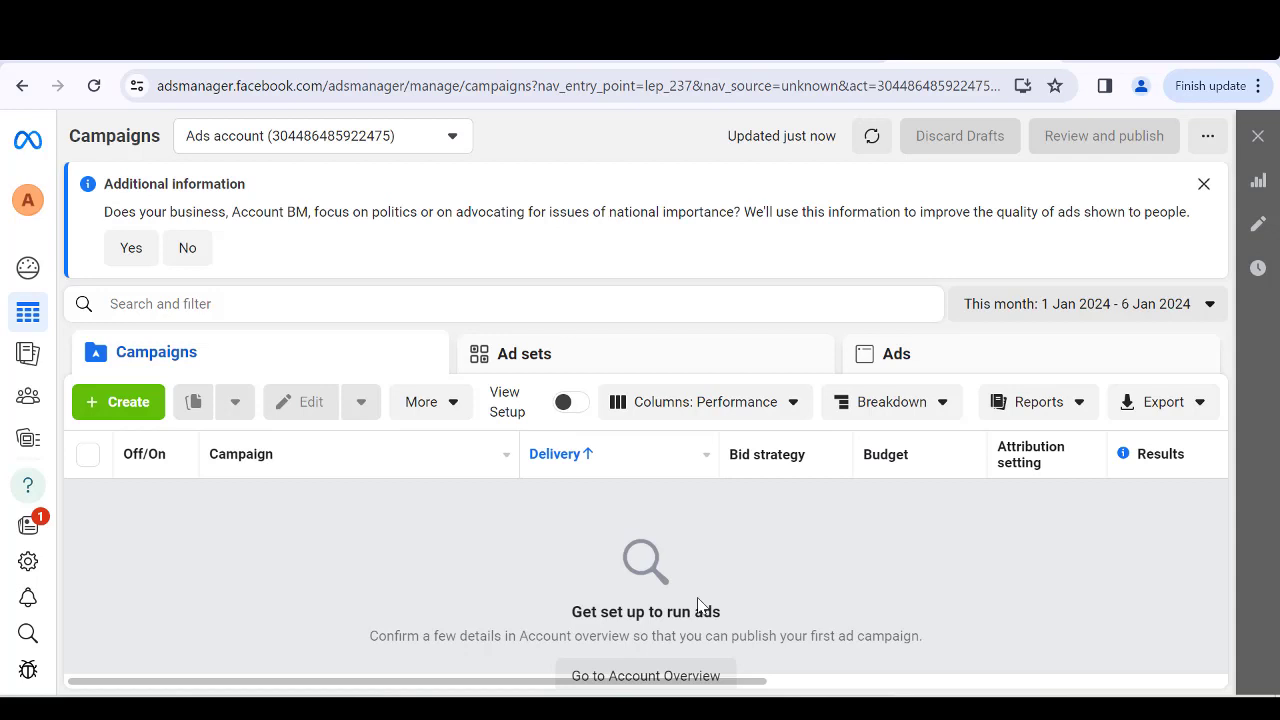
left_click(626, 675)
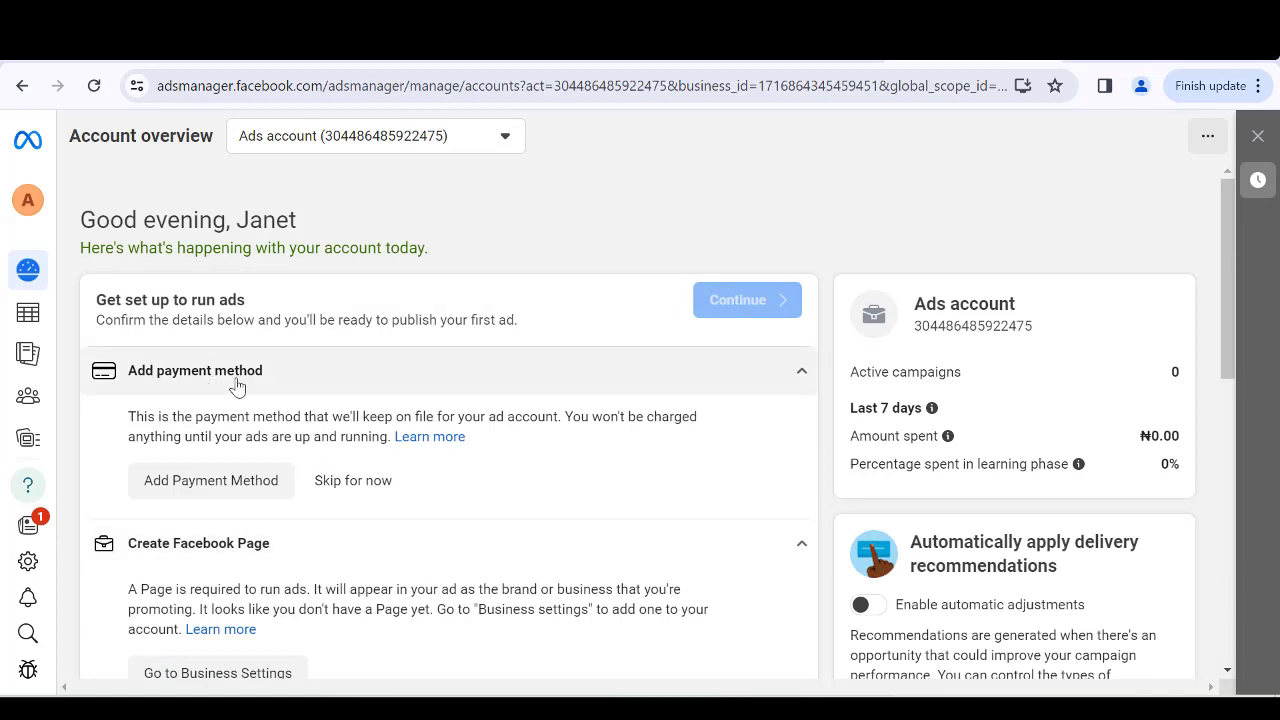
Review the setup tasks listed in the Account overview.
scroll(300, 413, "down", 2)
scroll(295, 418, "up", 2)
scroll(290, 375, "down", 3)
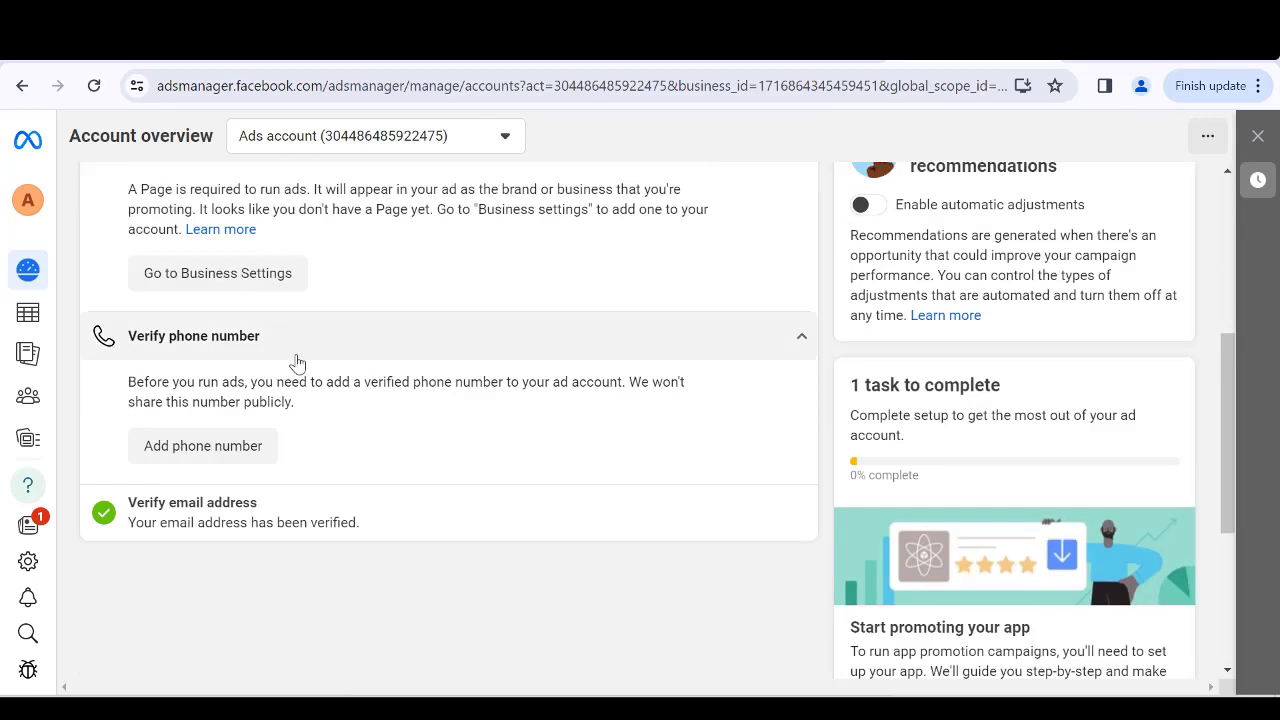
scroll(297, 363, "up", 4)
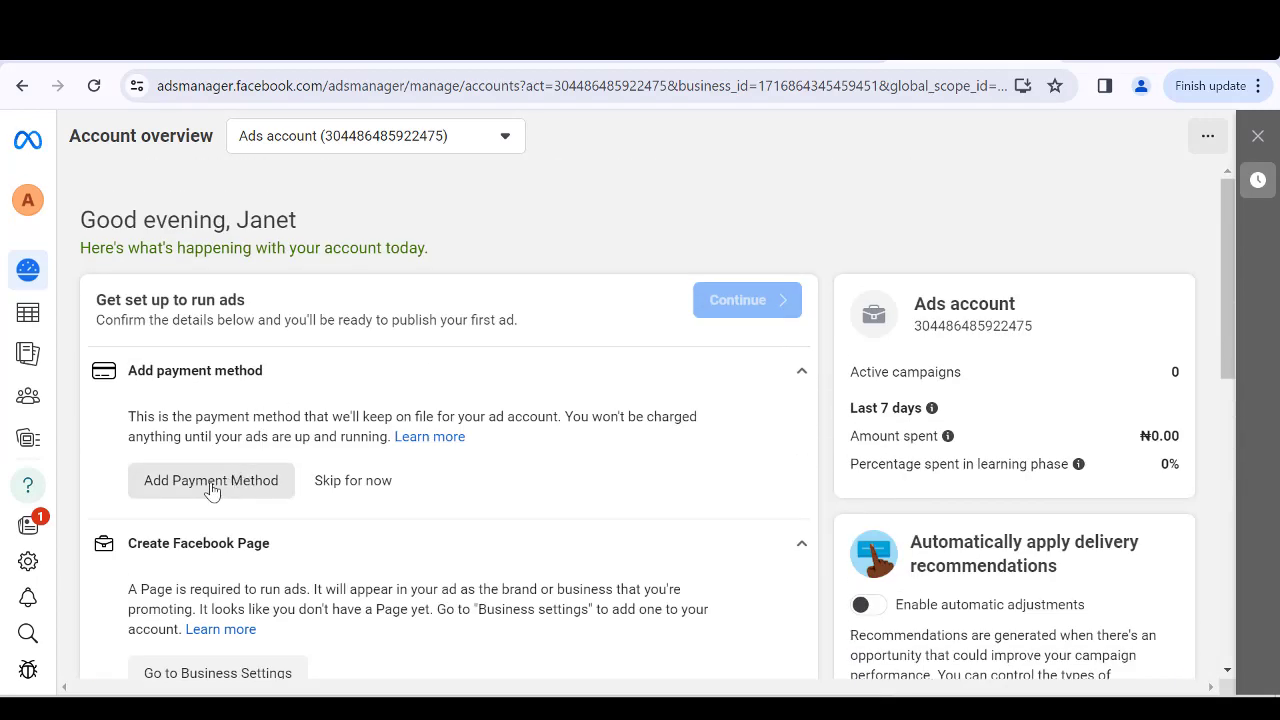
Try adding a Naira Payment with MasterCard/VISA method, skipping the VAT ID, then close the Add funds dialog.
left_click(211, 481)
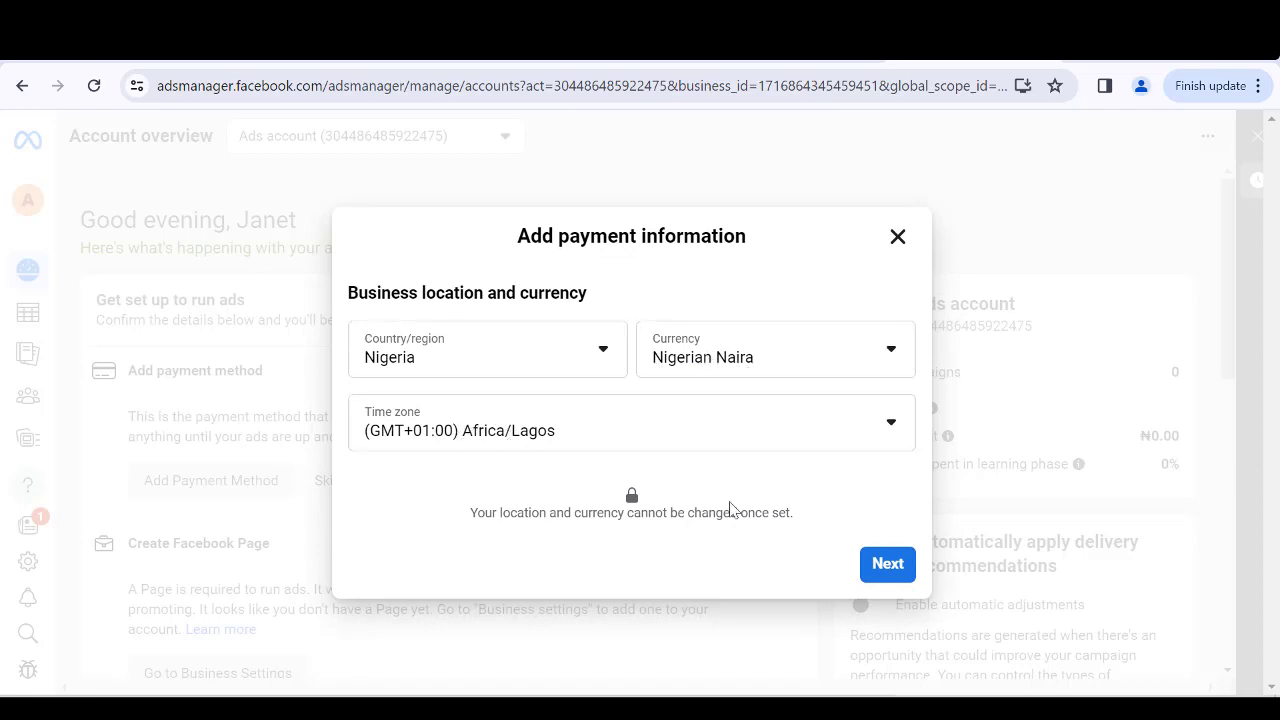
left_click(870, 566)
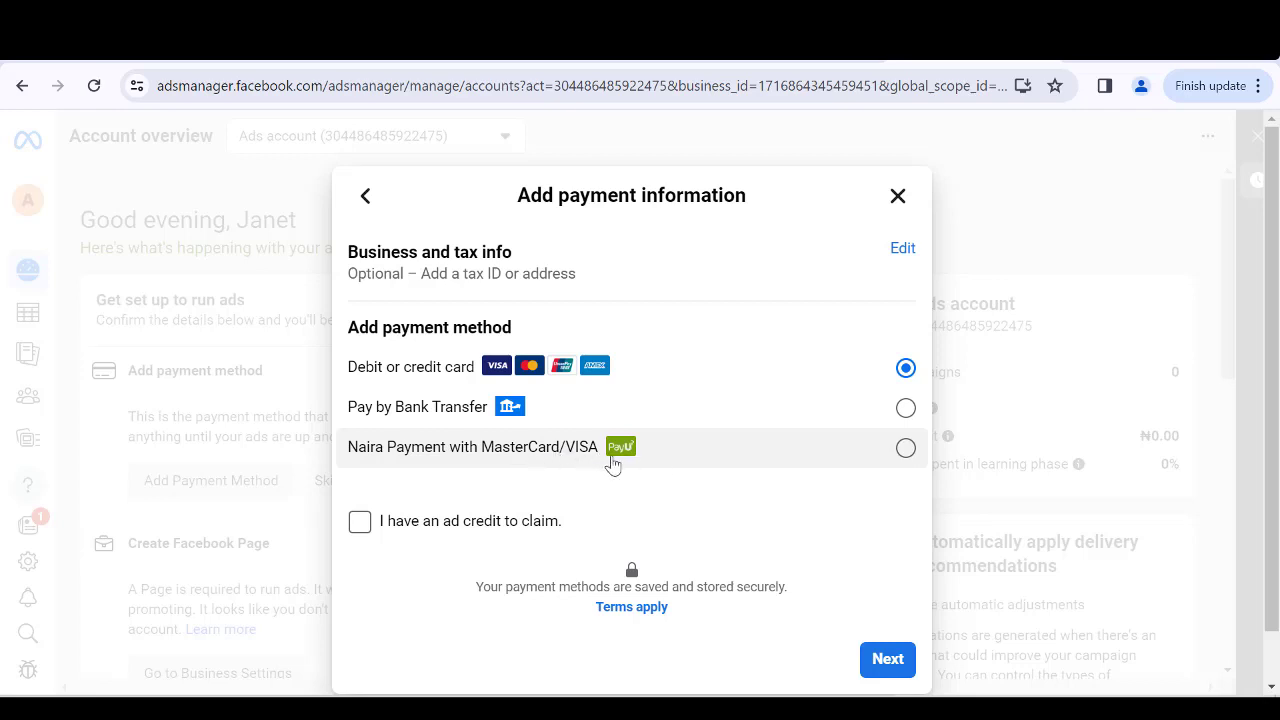
left_click(662, 458)
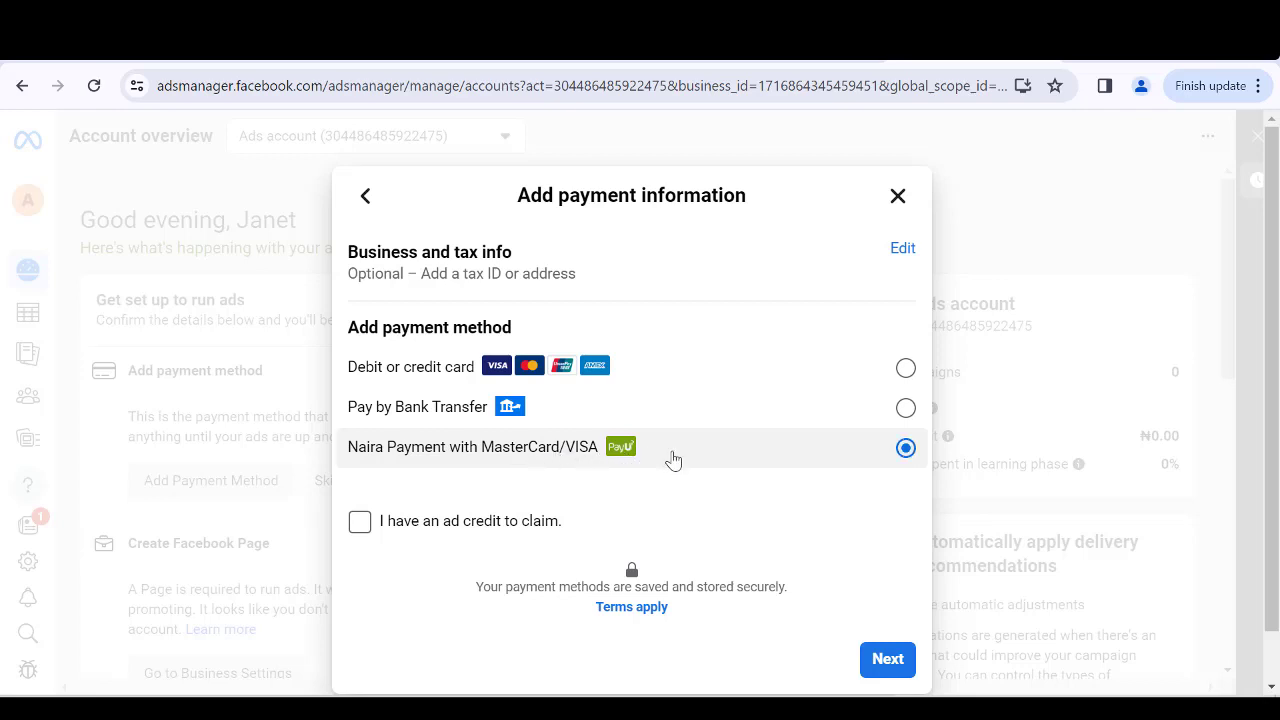
left_click(880, 664)
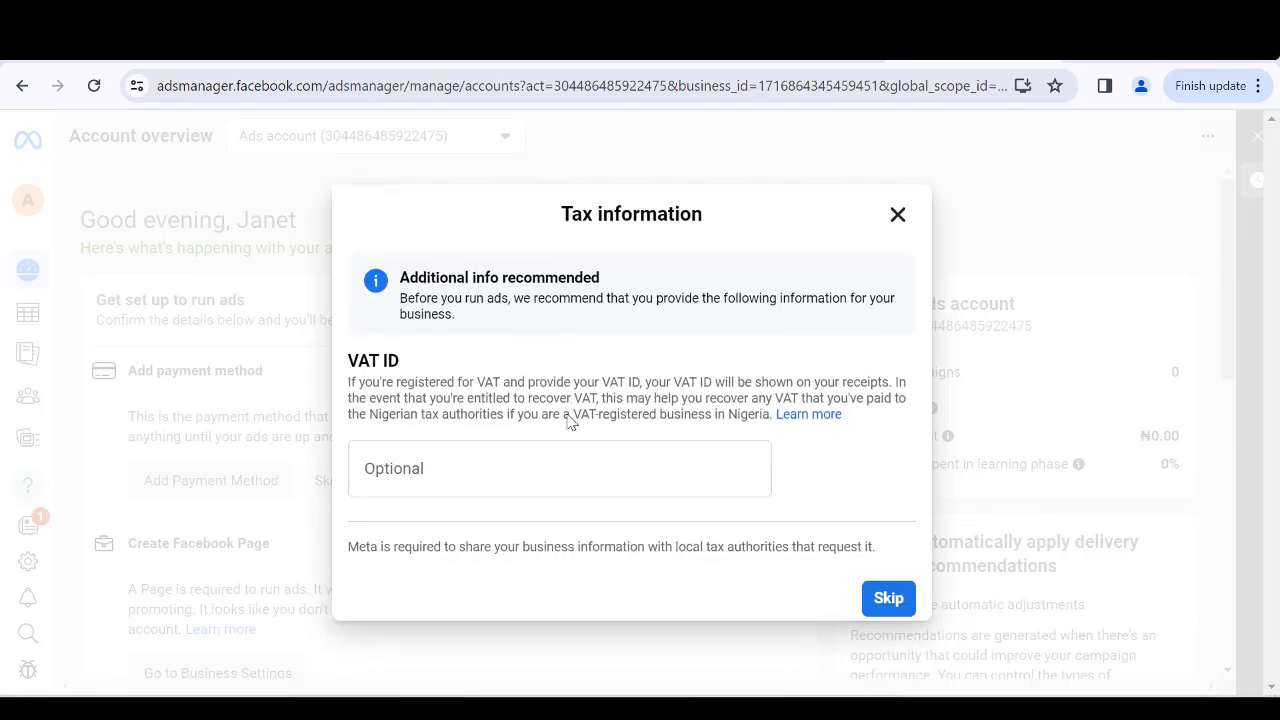
left_click(888, 605)
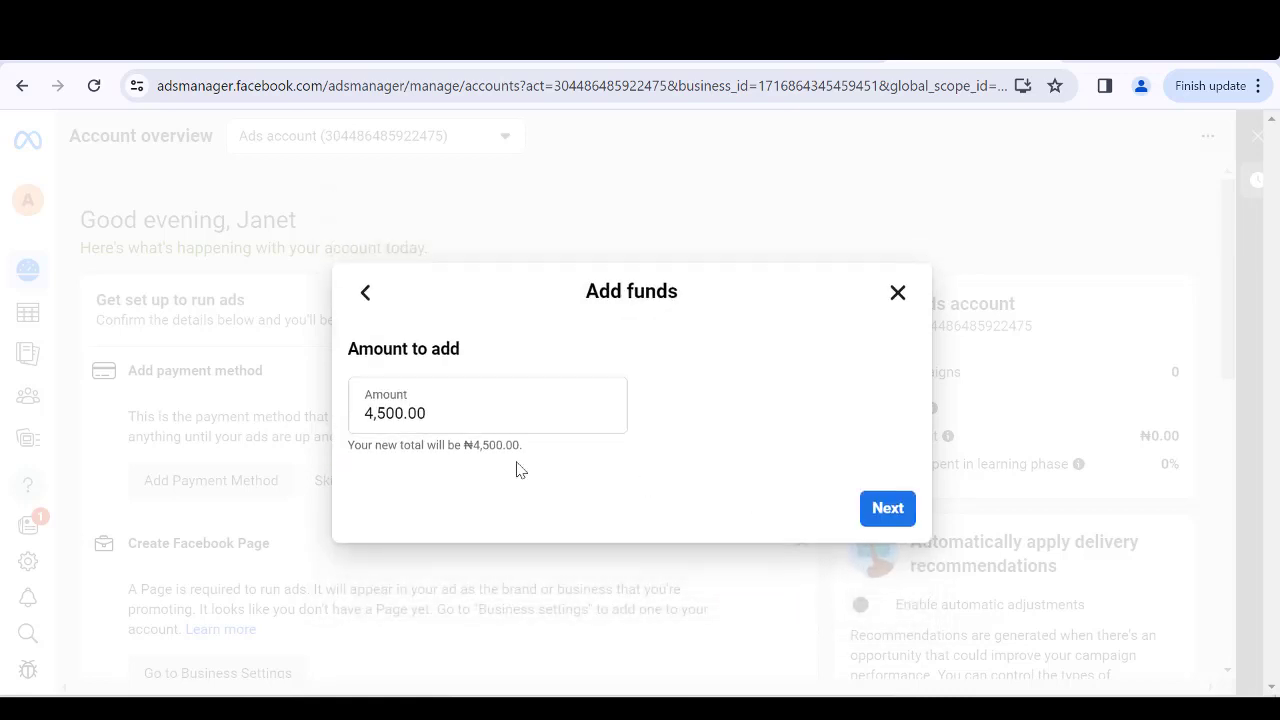
left_click(897, 292)
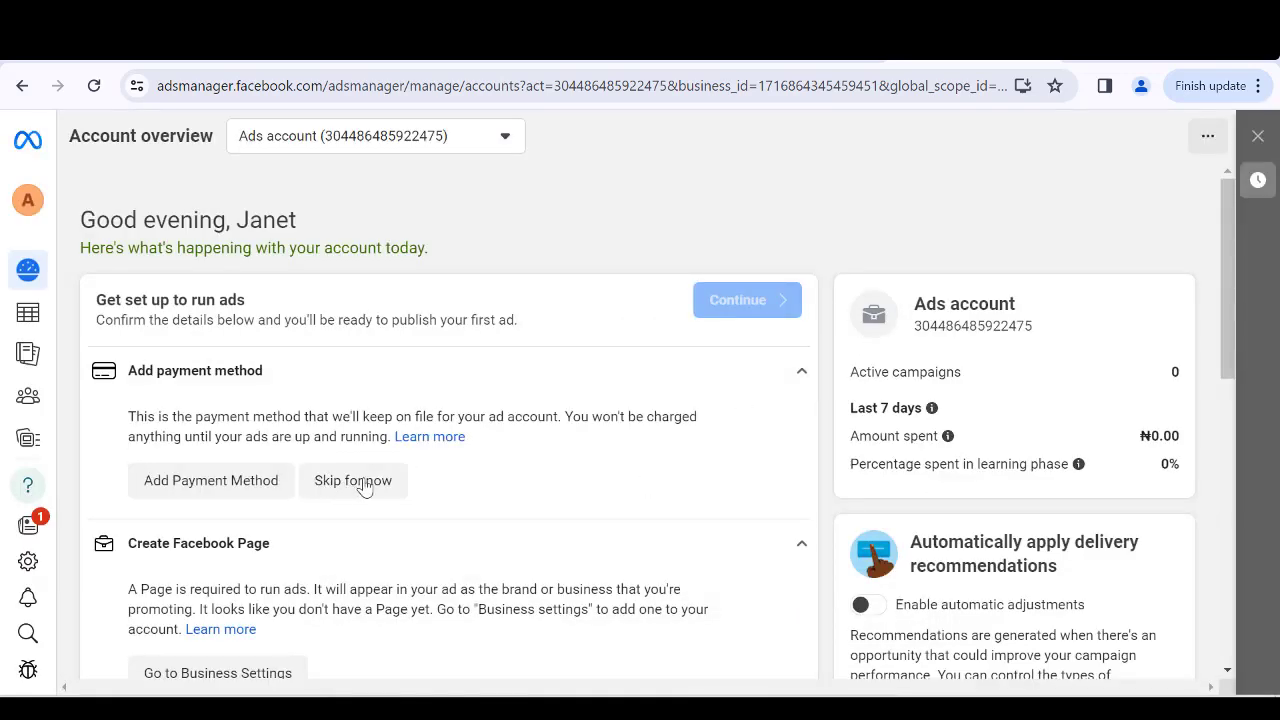
Skip adding a payment method for now.
left_click(342, 484)
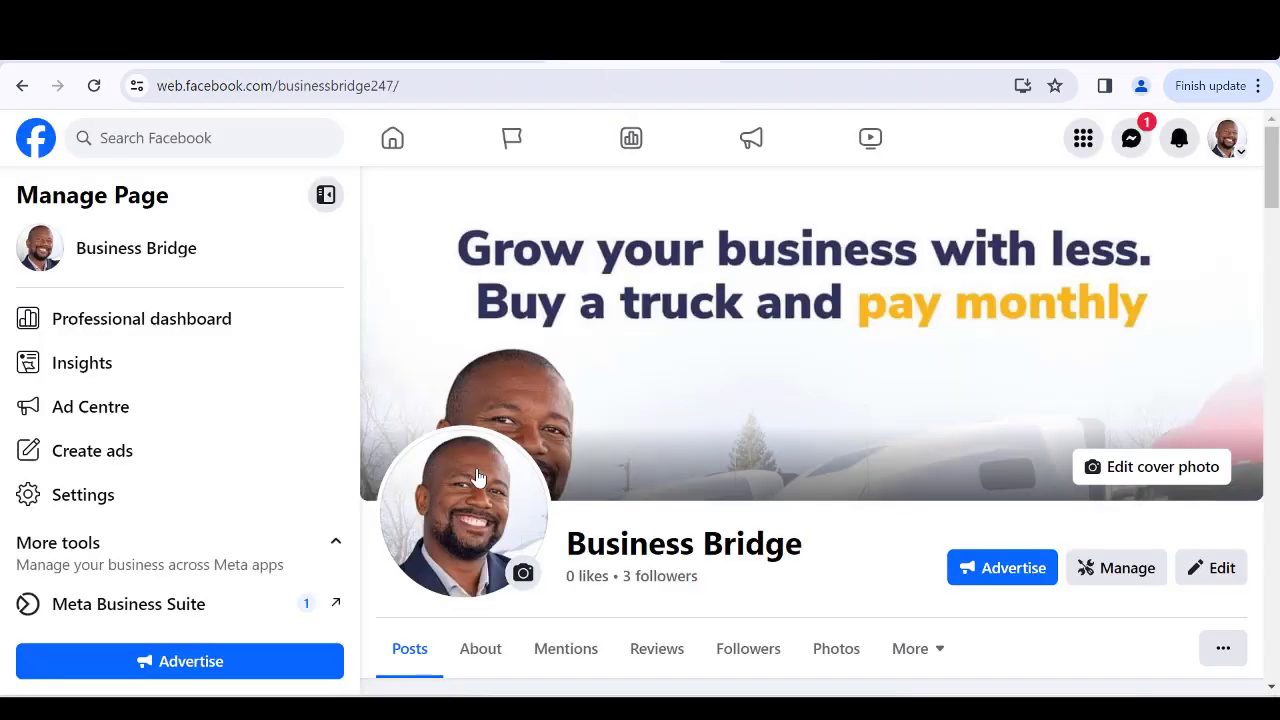
Look over the Business Bridge Facebook Page and return to the Account overview.
scroll(640, 428, "down", 3)
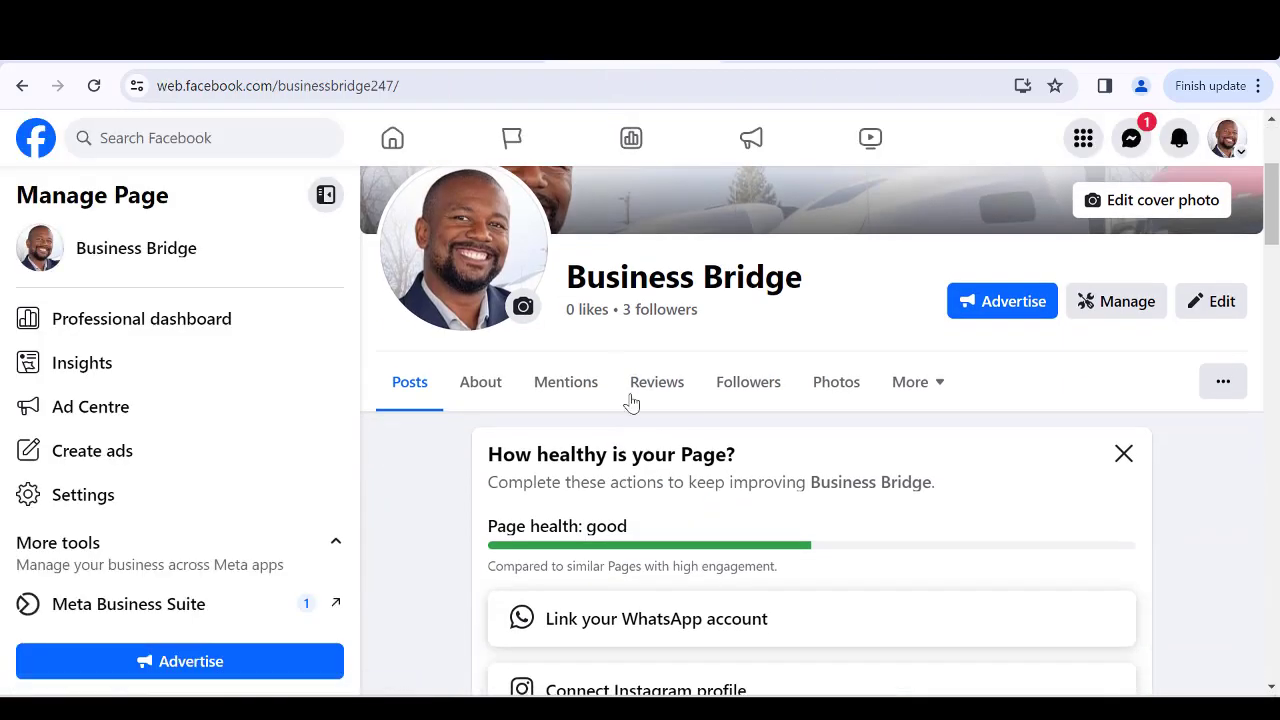
scroll(631, 403, "up", 3)
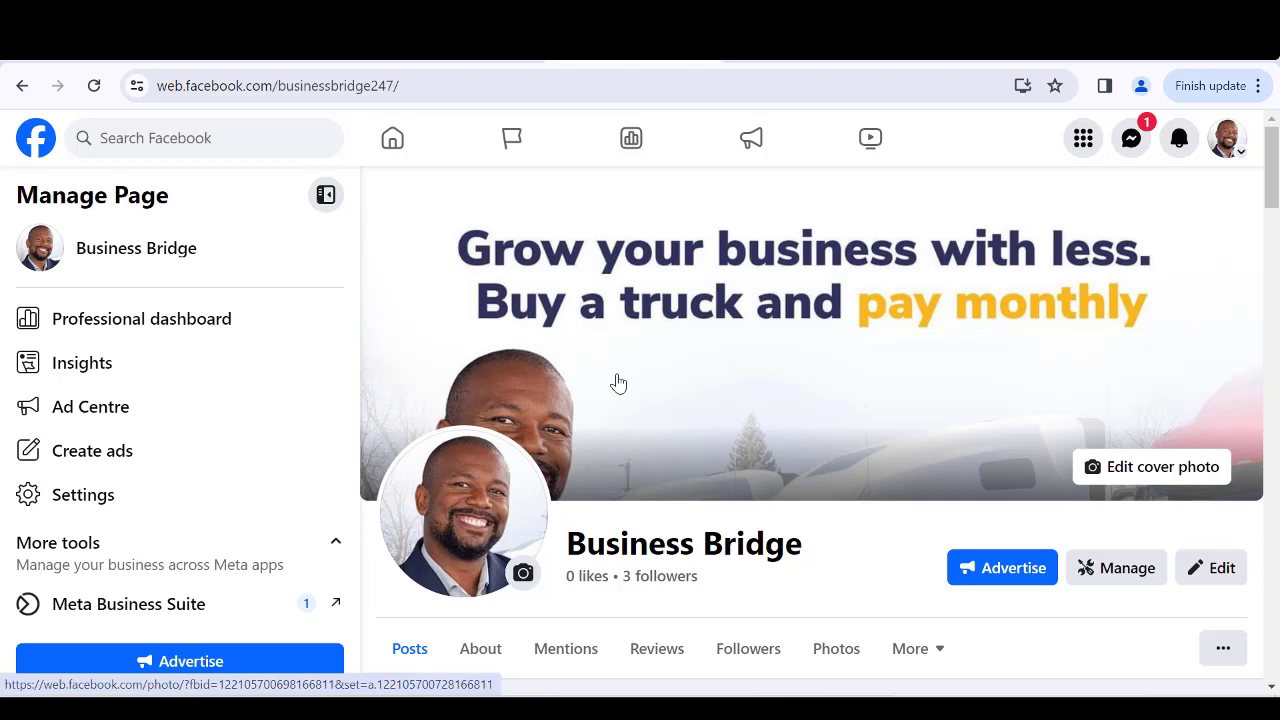
scroll(618, 383, "down", 4)
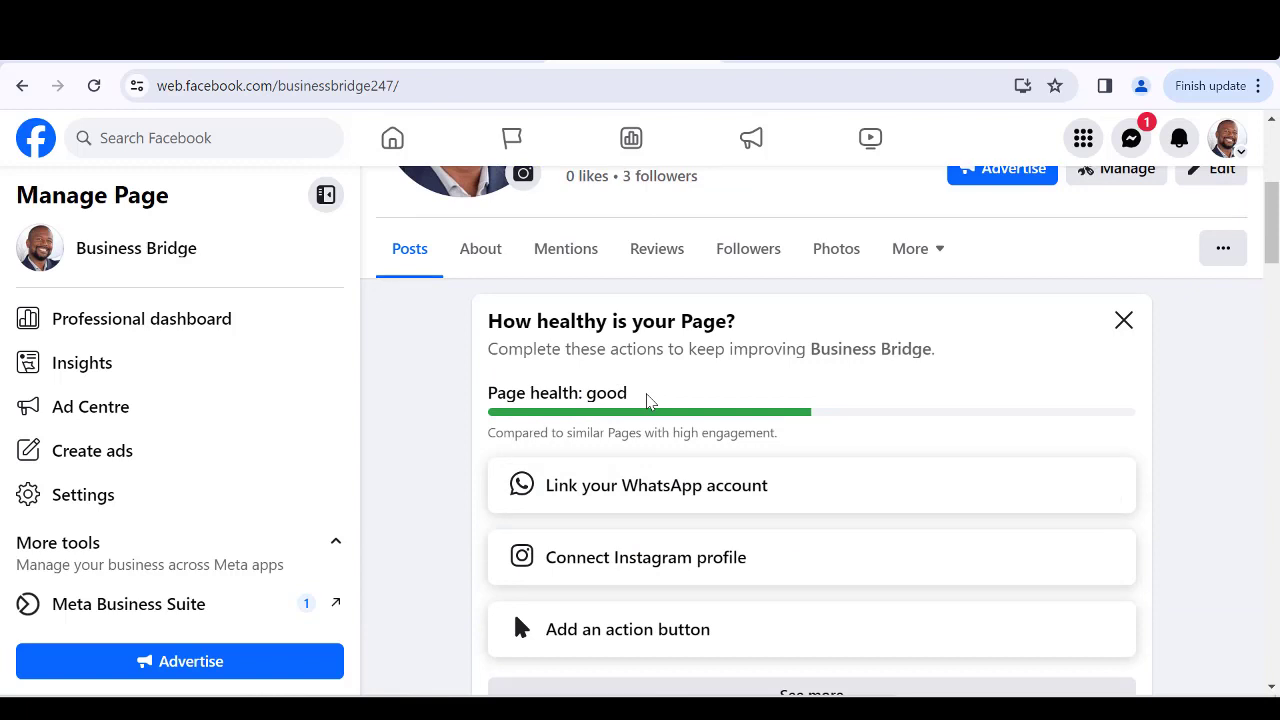
scroll(540, 435, "up", 4)
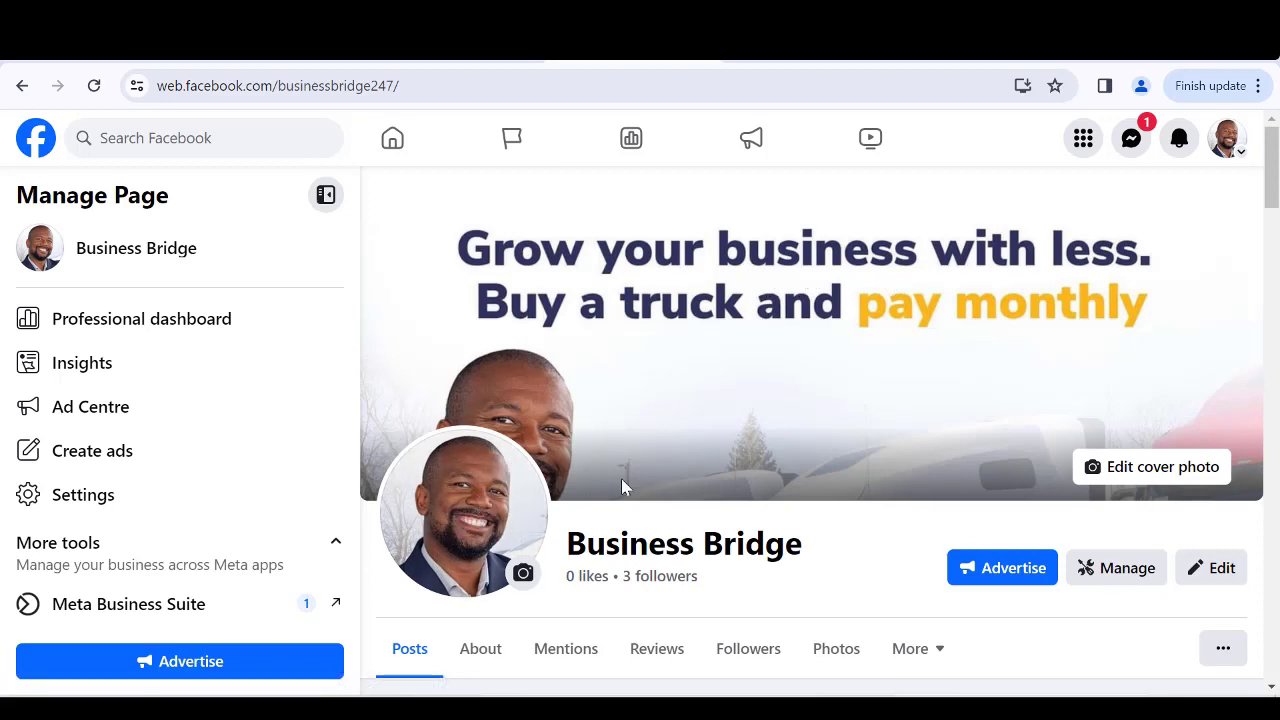
scroll(686, 545, "down", 1)
scroll(686, 545, "down", 1)
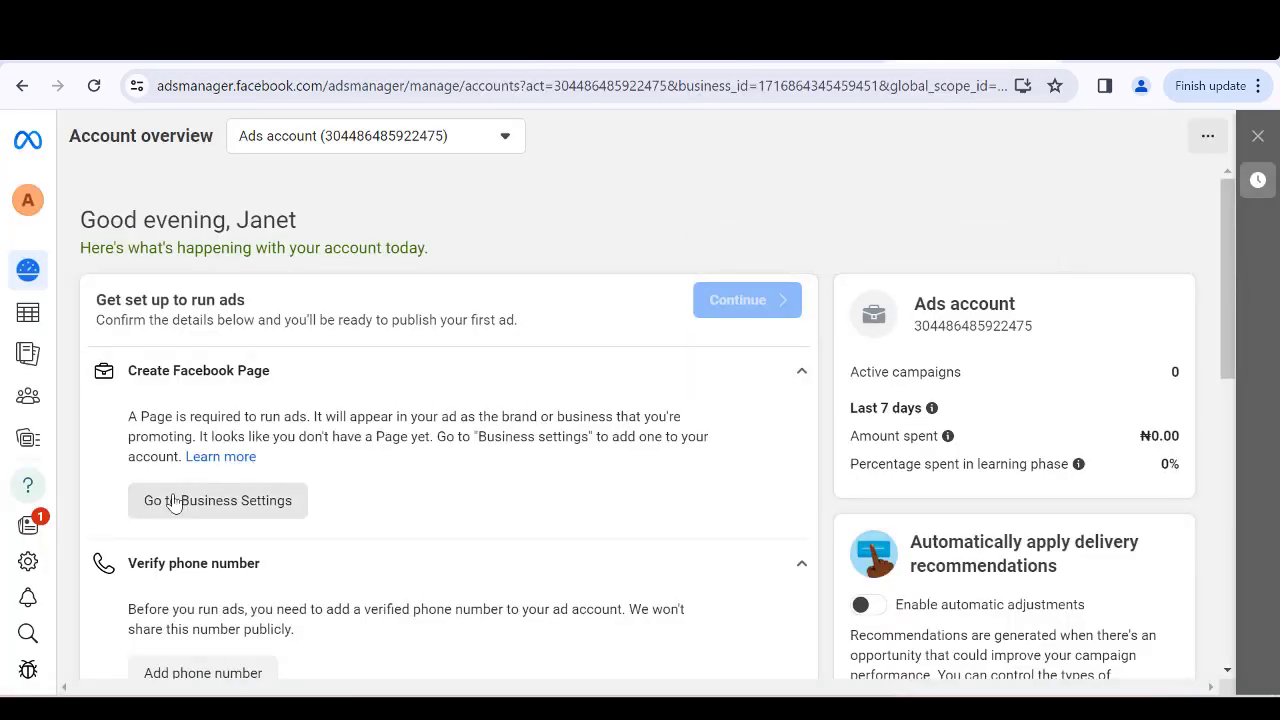
Add the Business Bridge Facebook Page to Account BM from Business Settings.
left_click(183, 511)
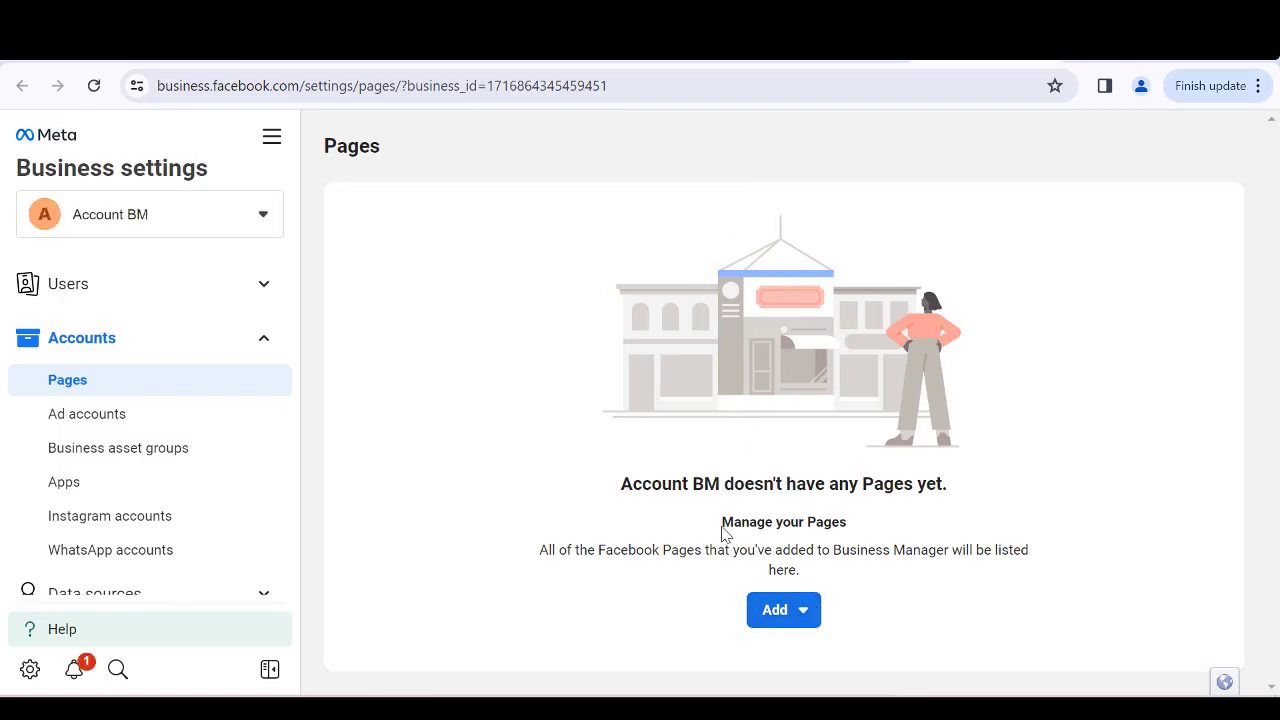
left_click(788, 611)
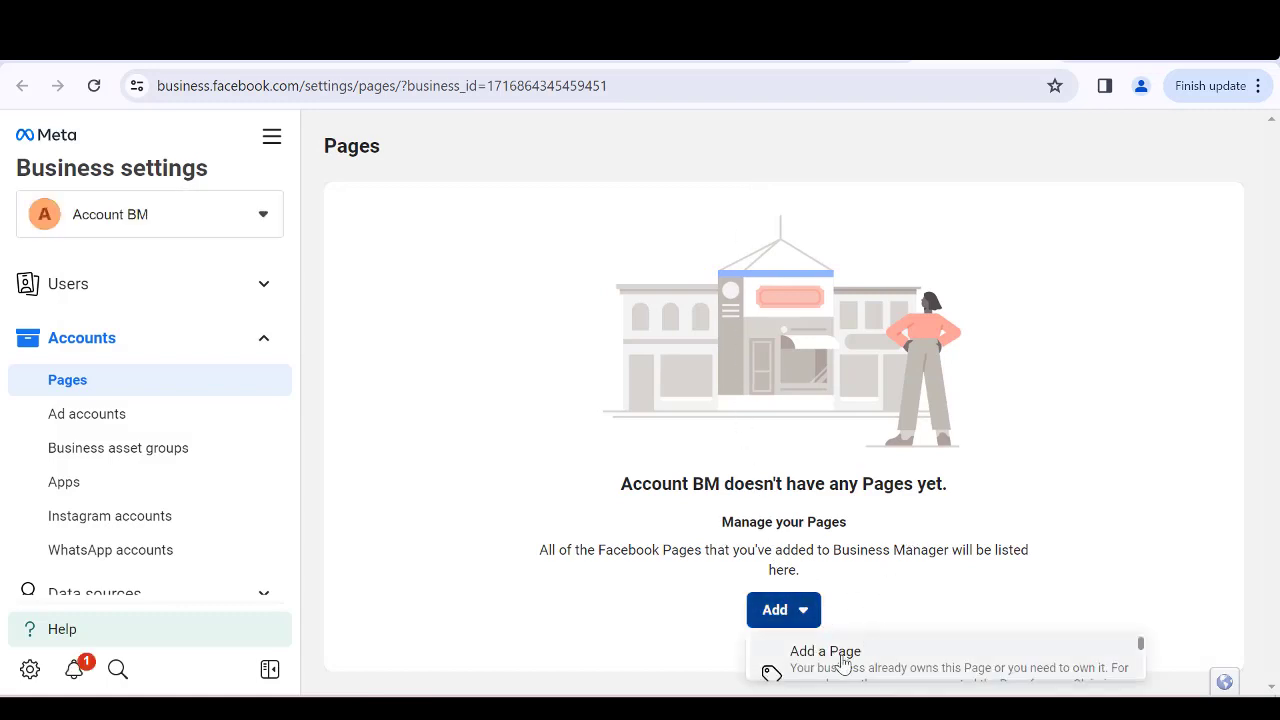
left_click(828, 668)
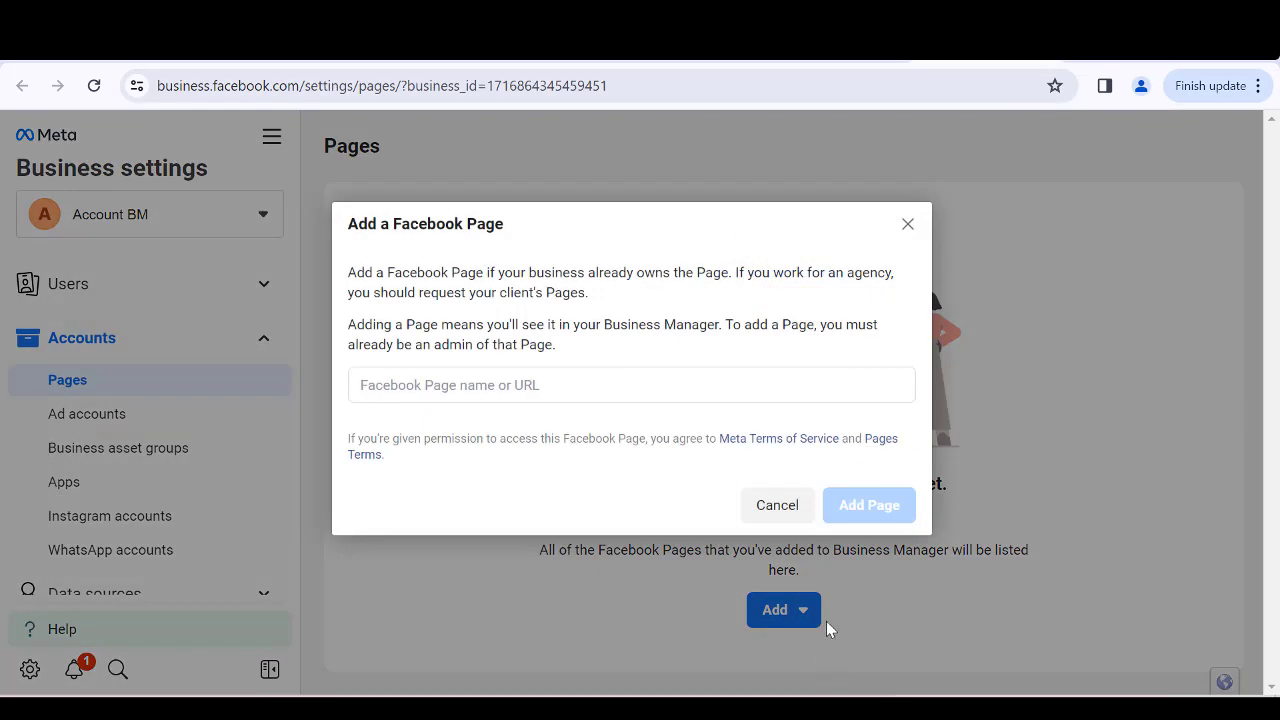
left_click(540, 383)
type("Bus")
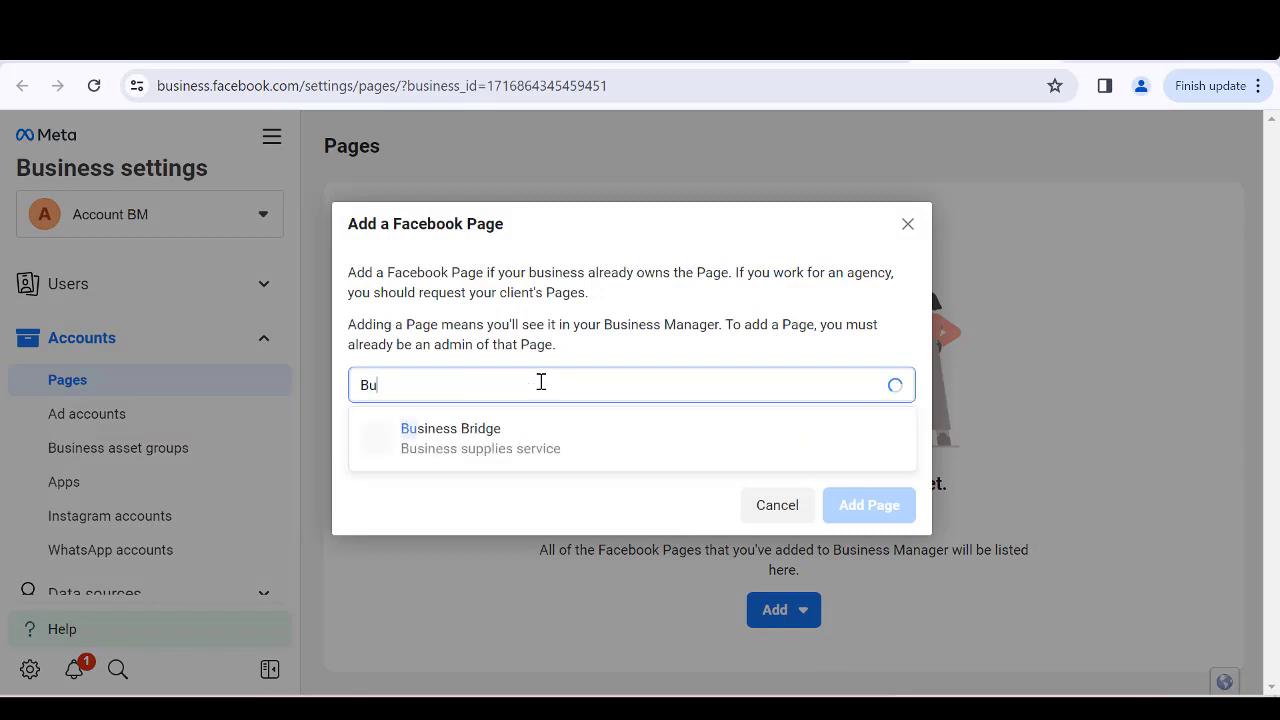
left_click(474, 437)
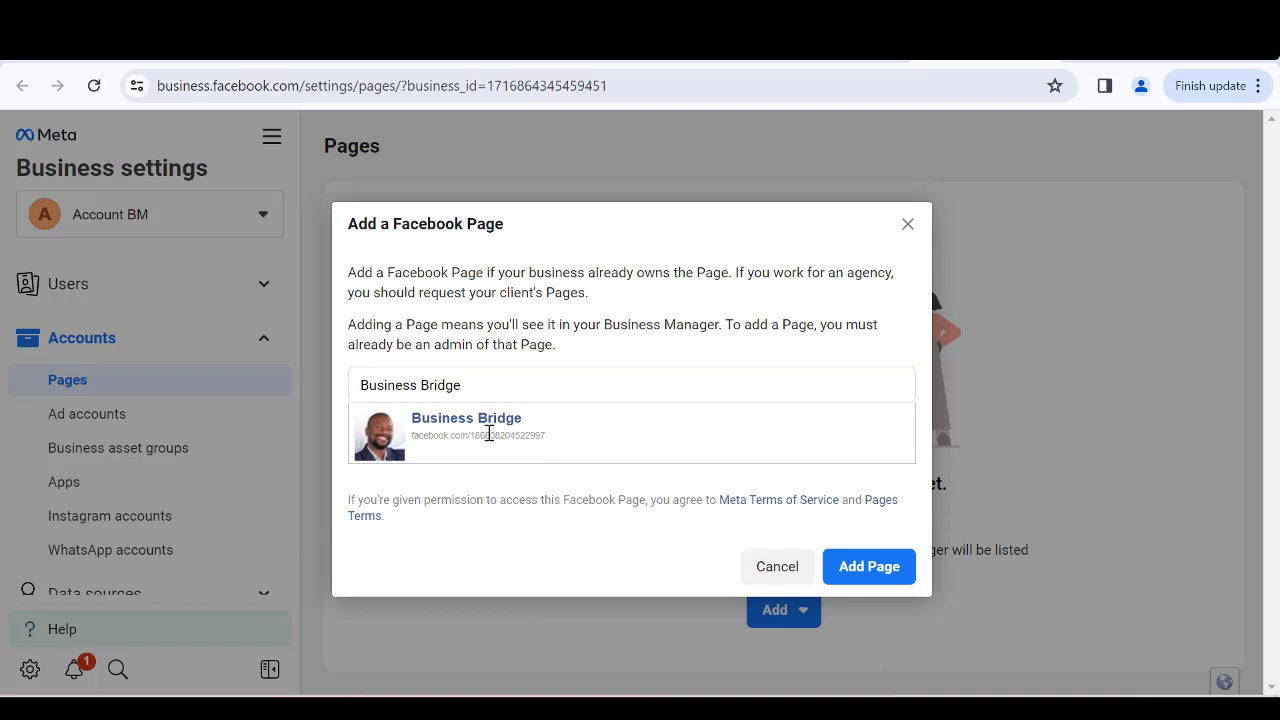
left_click(866, 568)
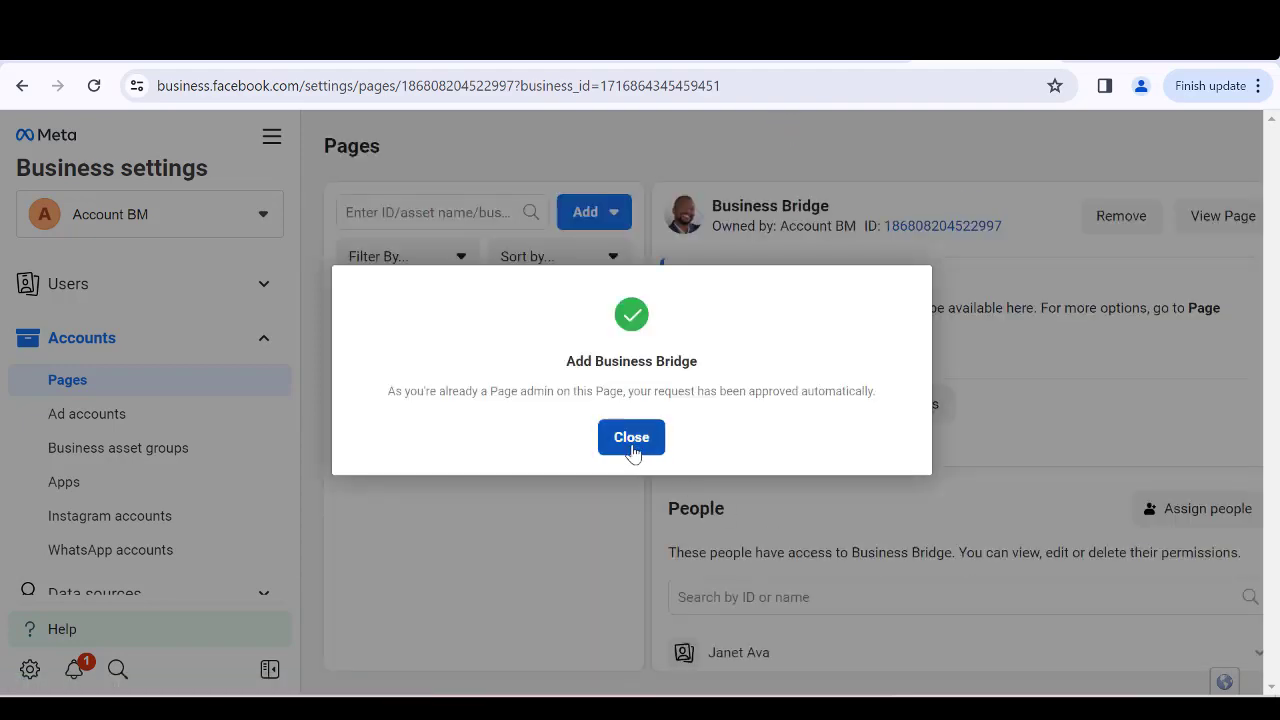
left_click(633, 444)
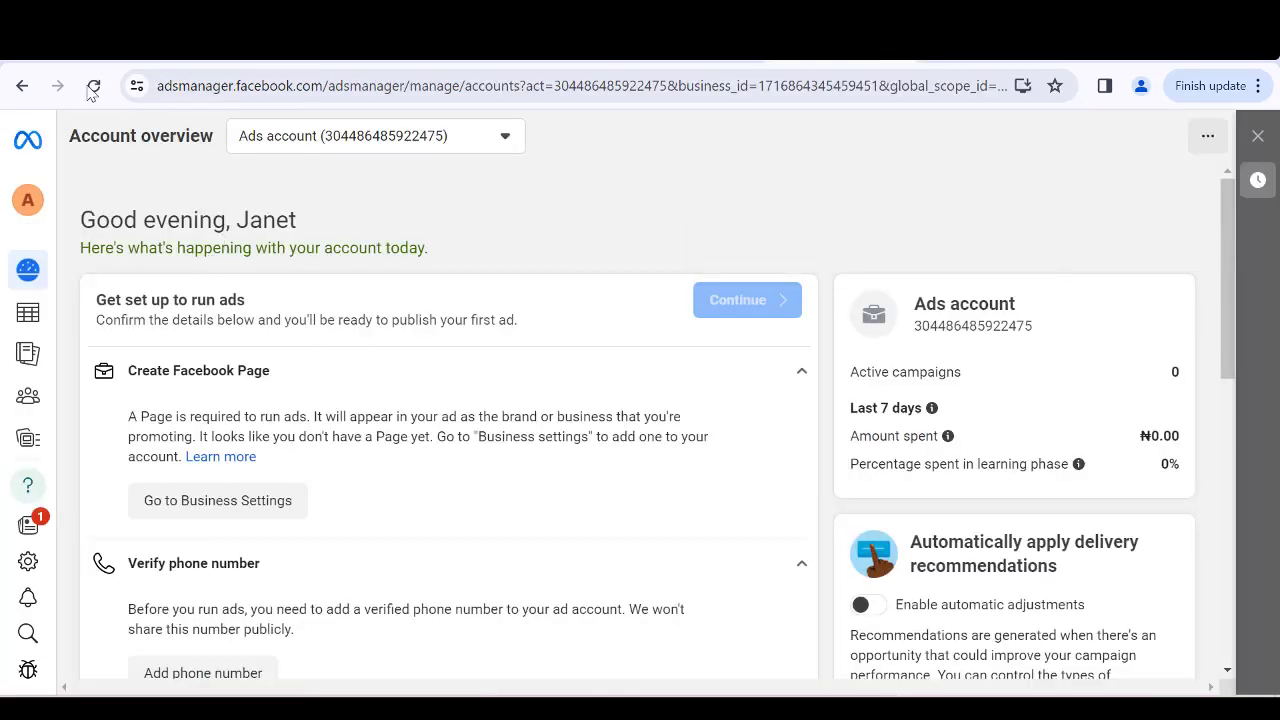
Return to the ad account overview and confirm Business Bridge as the Facebook Page for running ads.
left_click(95, 86)
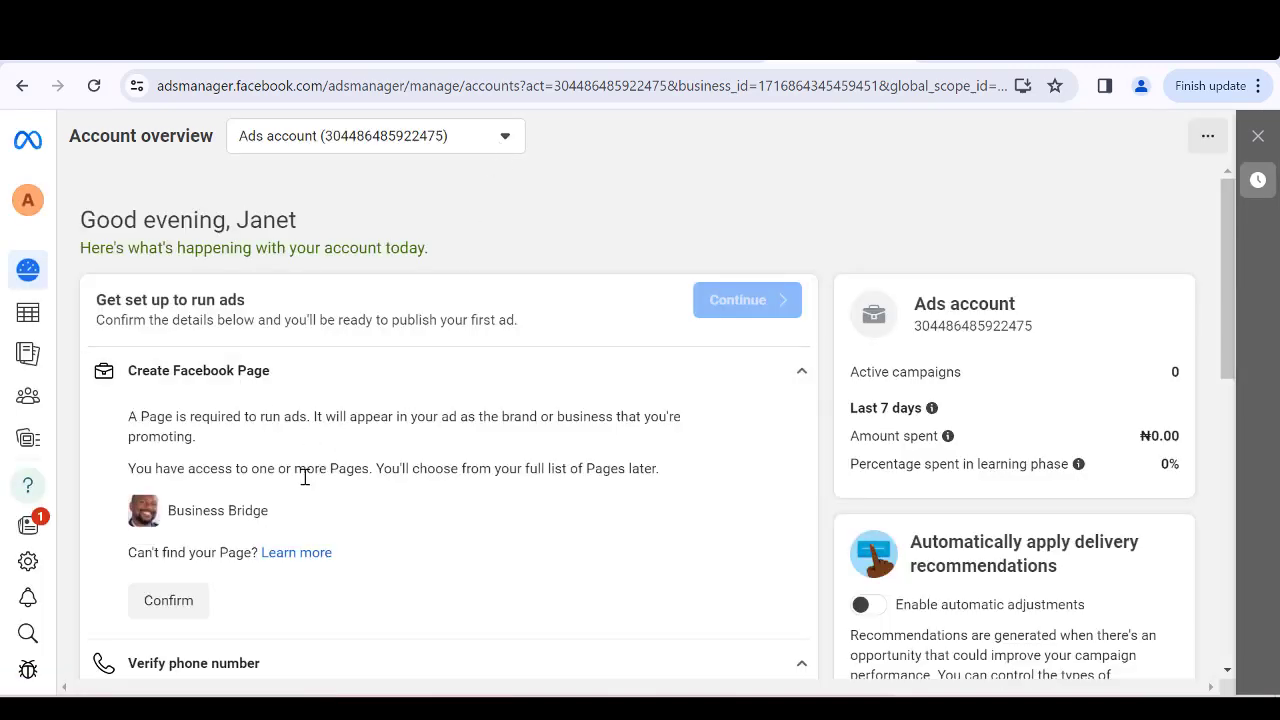
scroll(240, 505, "down", 2)
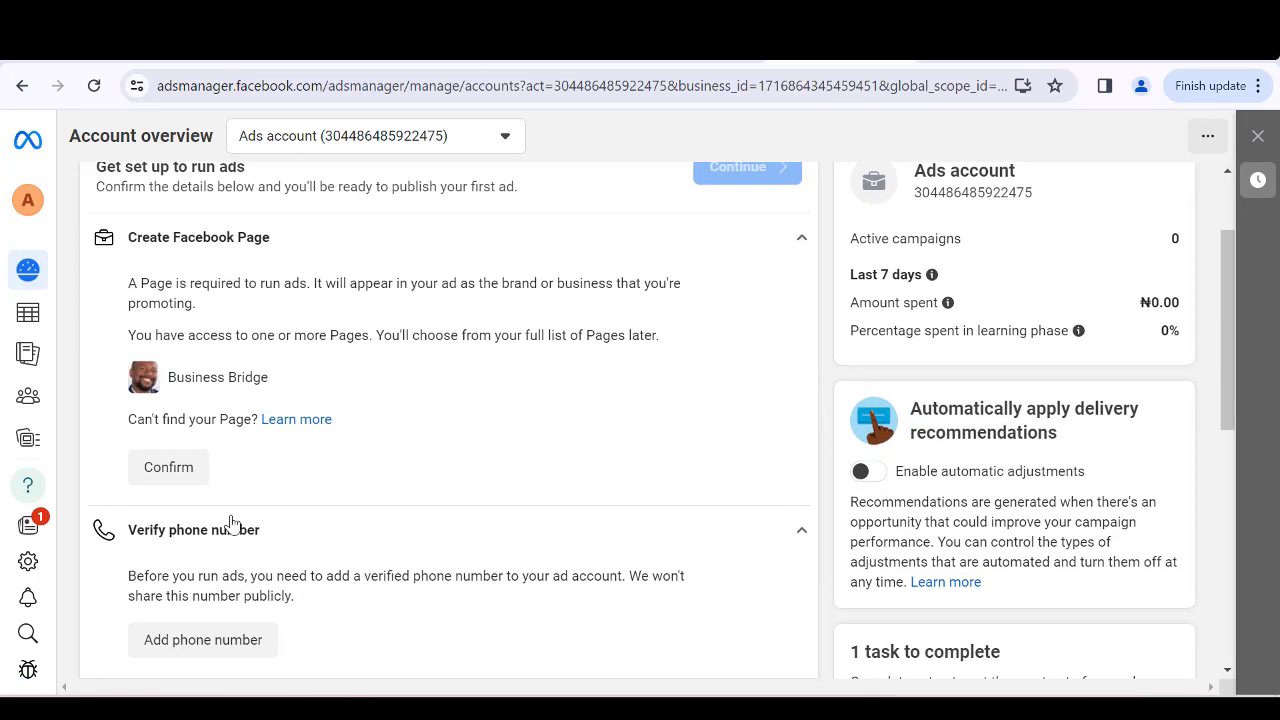
left_click(168, 476)
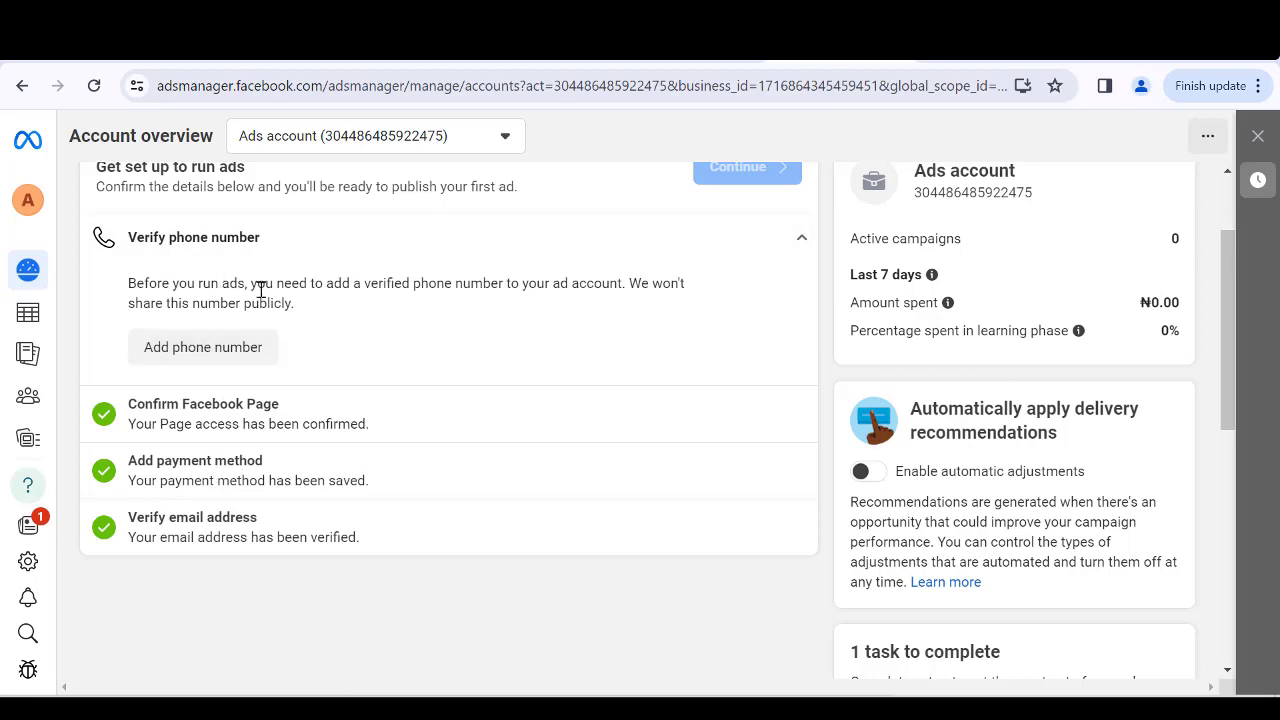
Start adding a phone number to the ad account and choose the NG+234 country code.
left_click(182, 352)
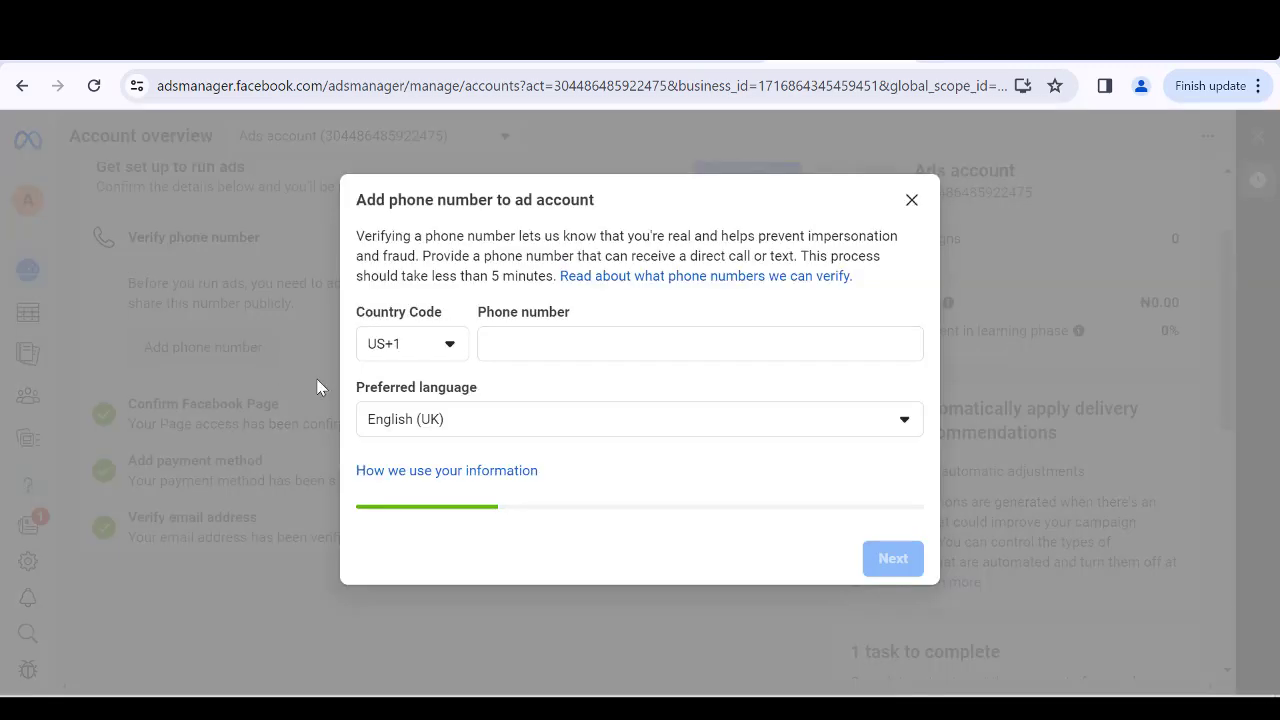
left_click(440, 355)
scroll(457, 445, "up", 15)
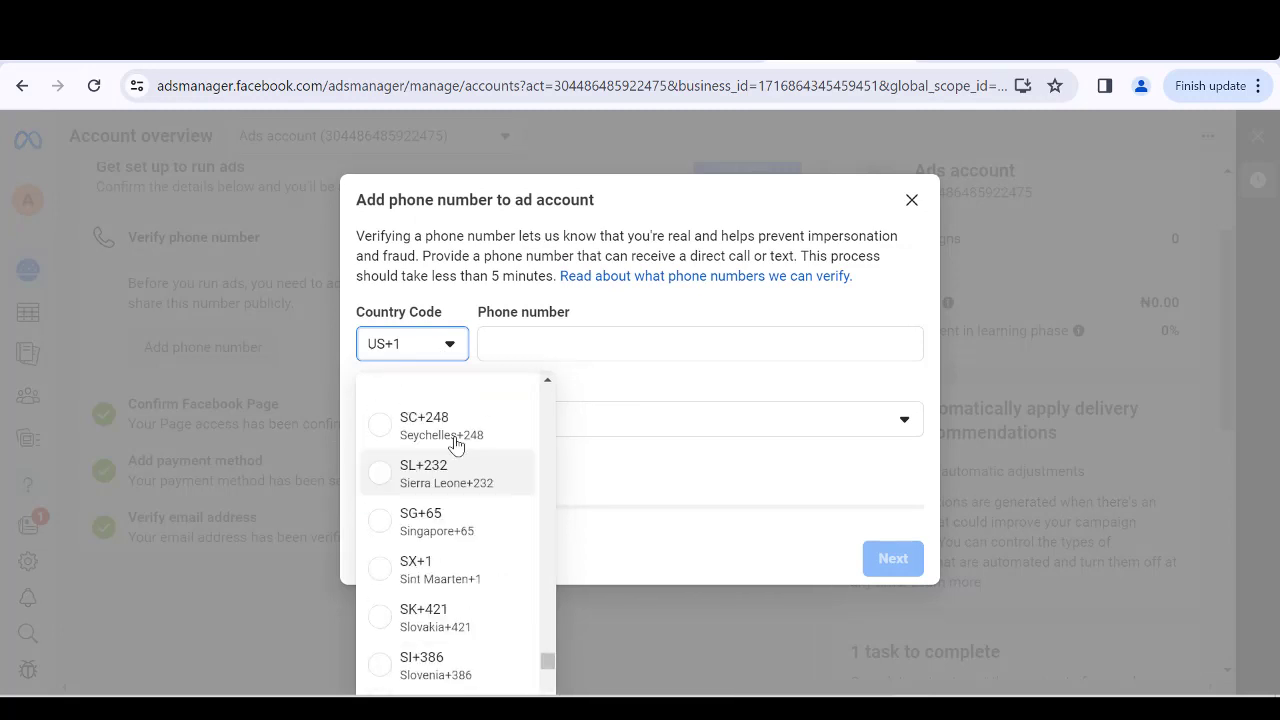
scroll(457, 445, "up", 10)
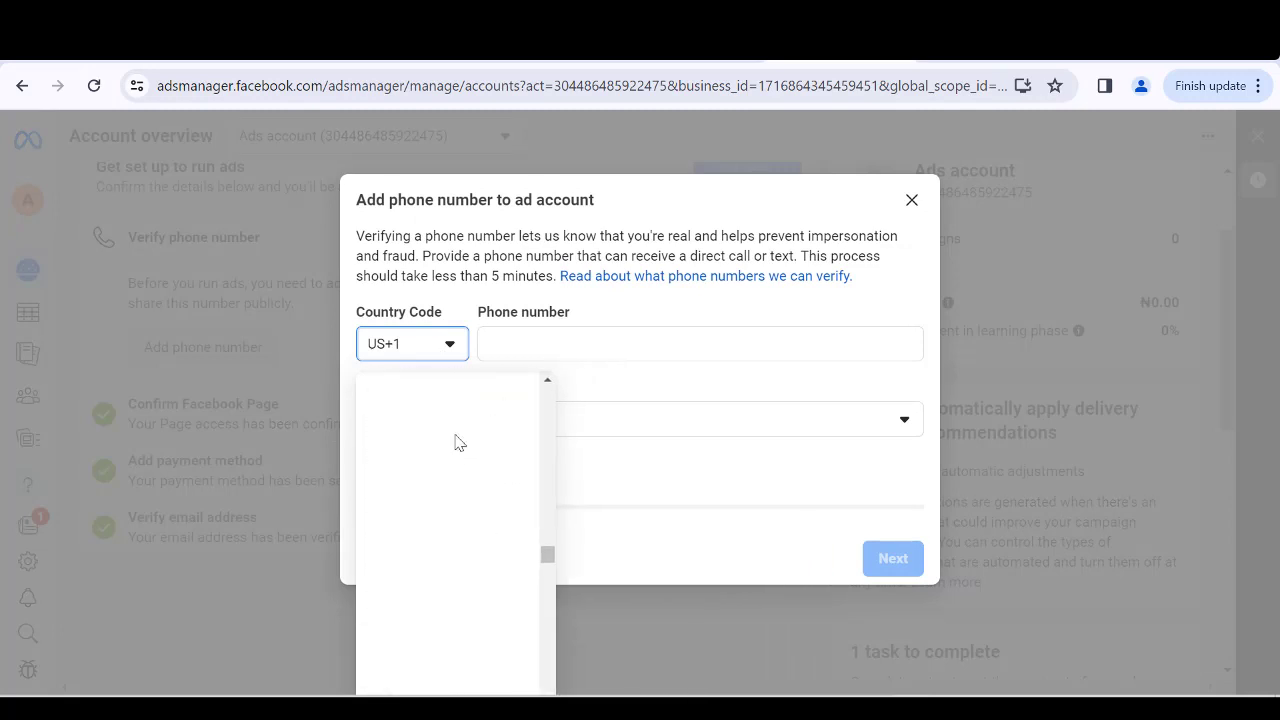
scroll(455, 448, "down", 6)
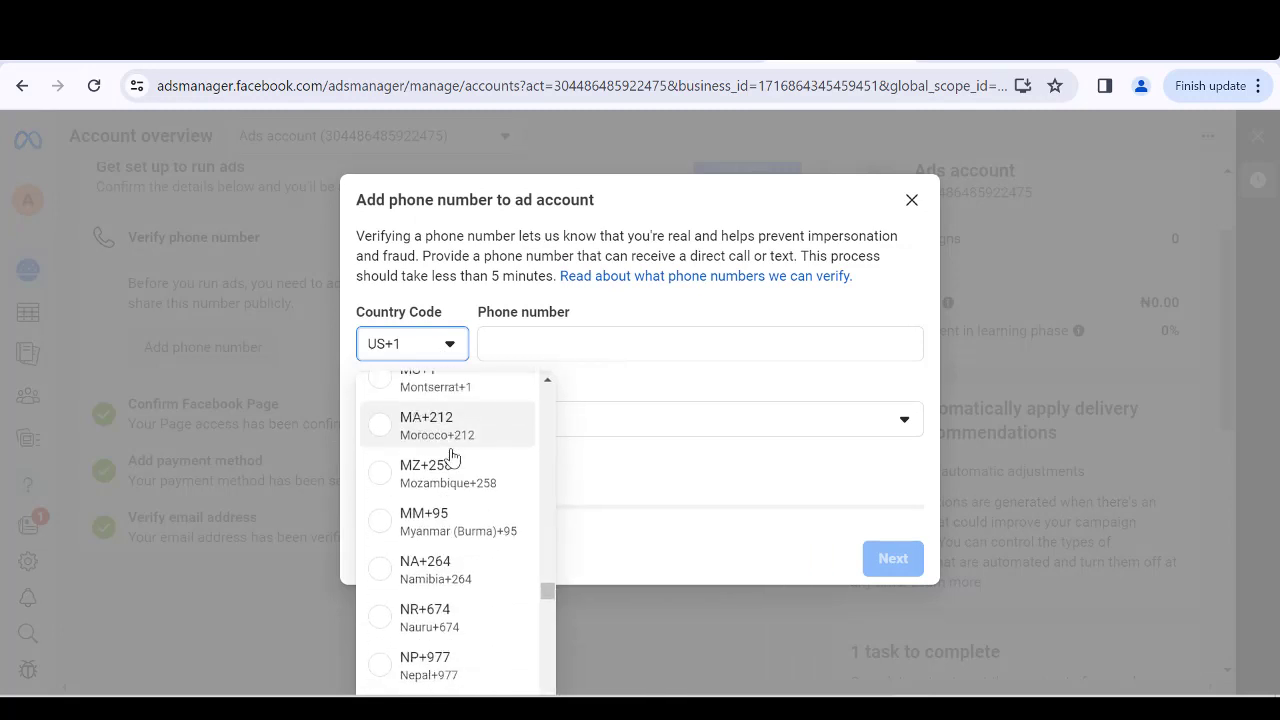
scroll(450, 456, "down", 4)
scroll(433, 549, "down", 3)
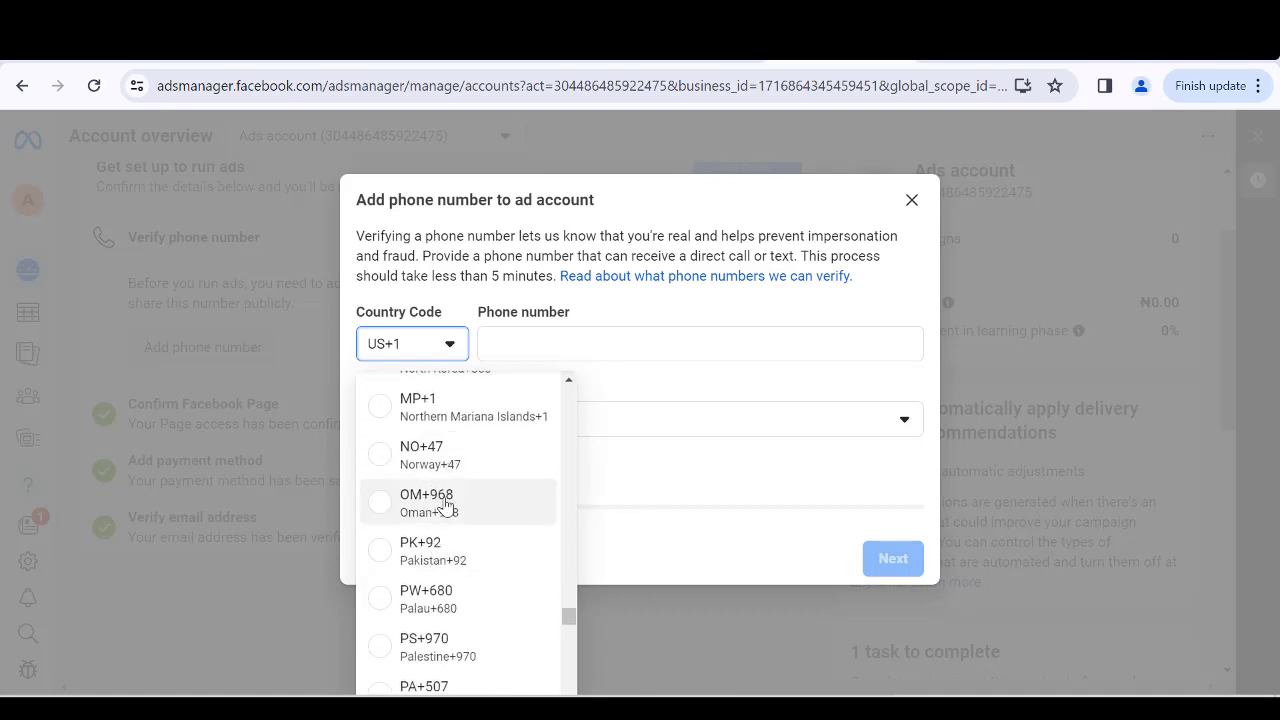
scroll(452, 480, "down", 4)
scroll(455, 470, "down", 3)
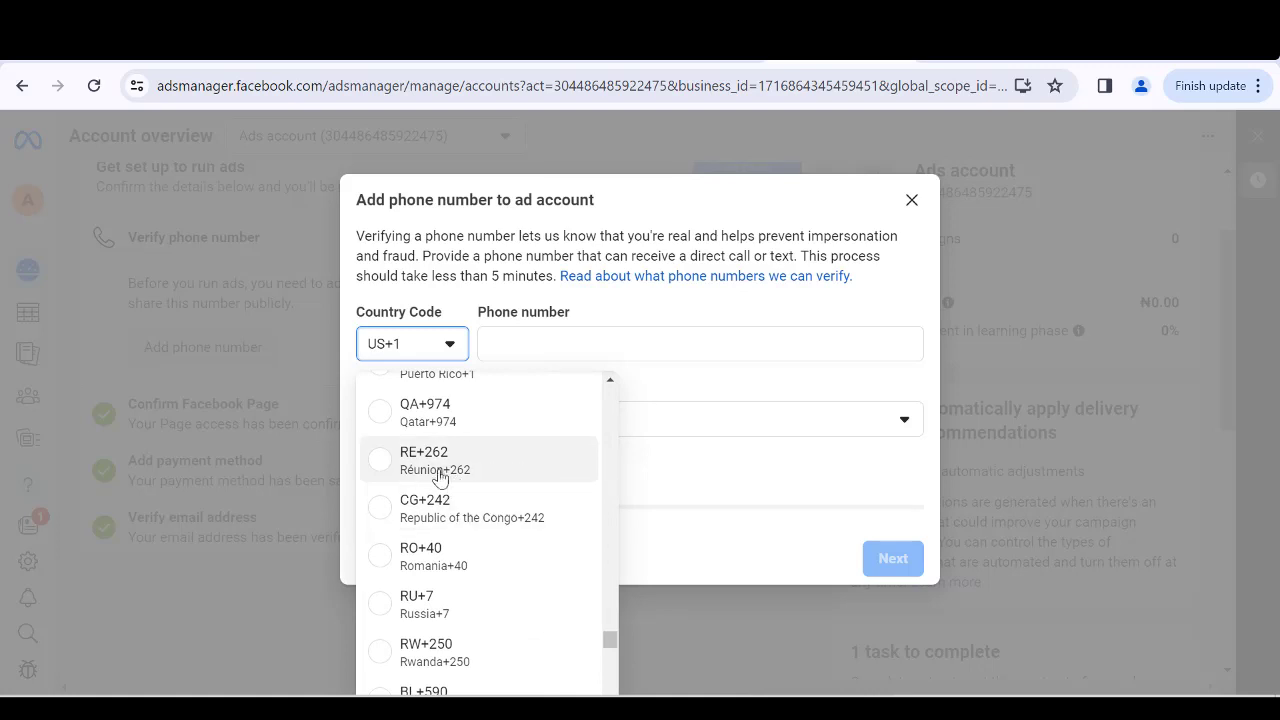
scroll(443, 478, "down", 3)
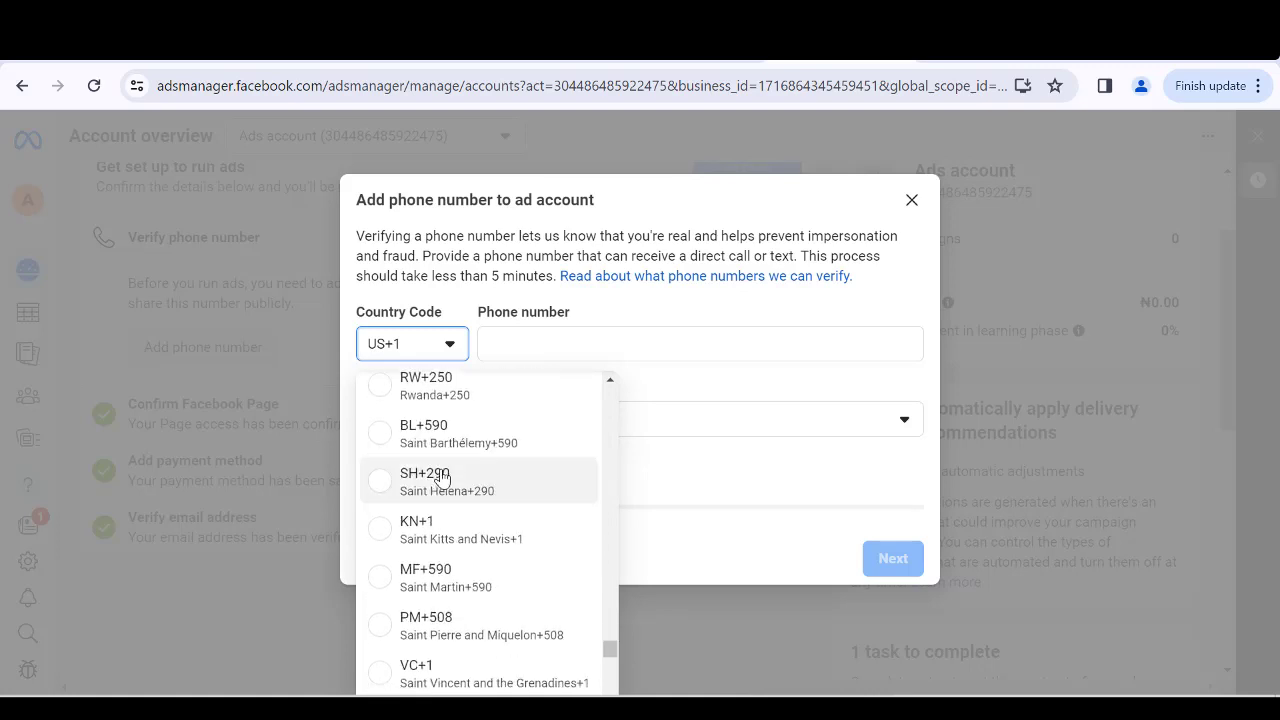
scroll(443, 487, "up", 3)
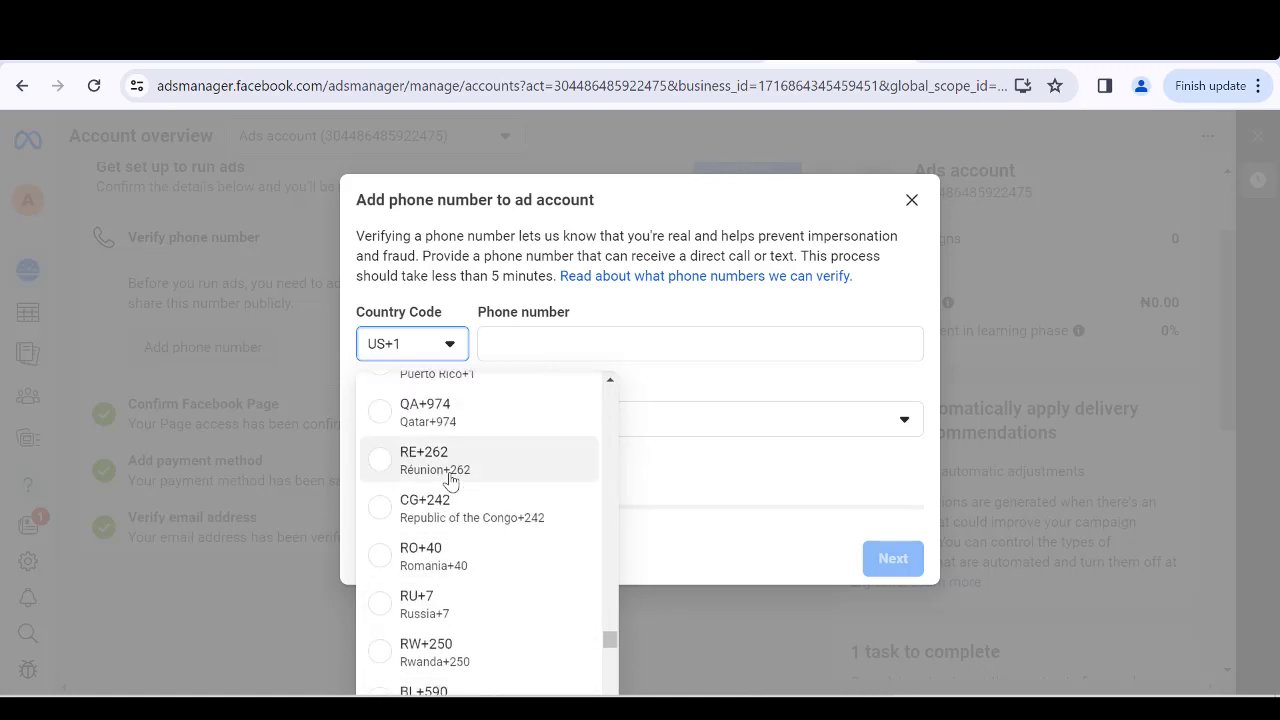
scroll(451, 476, "up", 2)
scroll(447, 477, "up", 10)
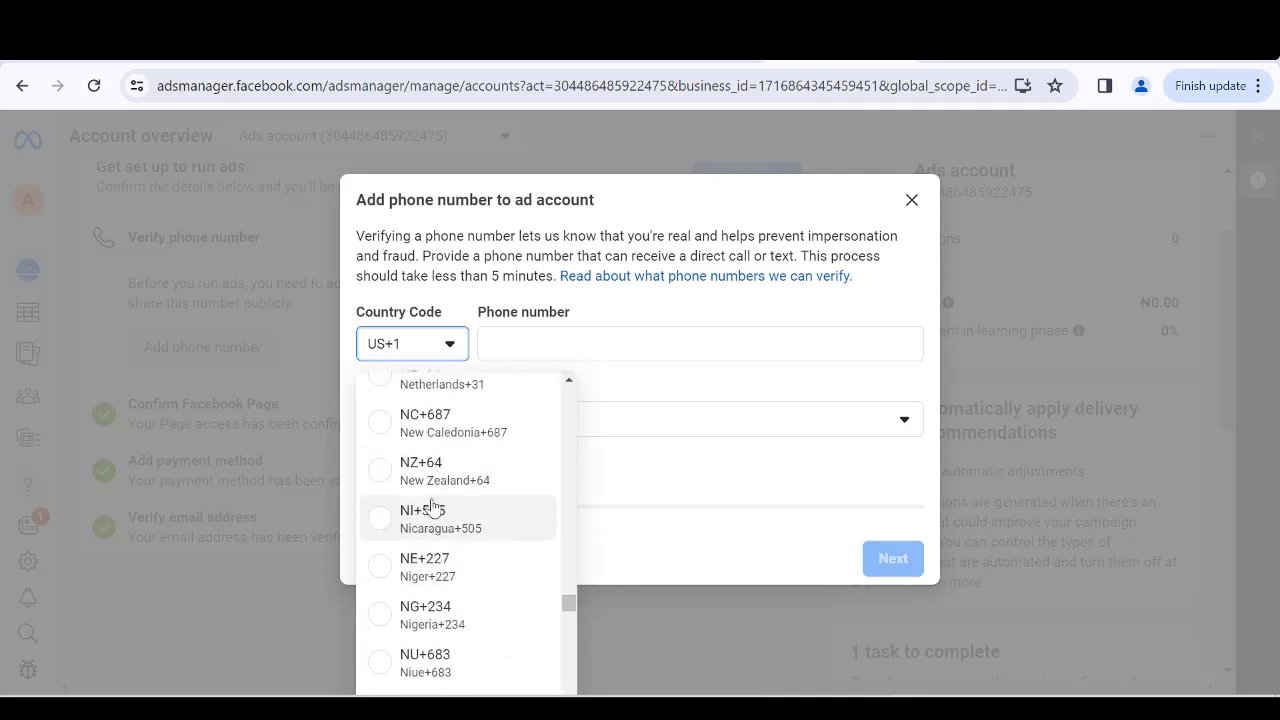
scroll(458, 485, "down", 3)
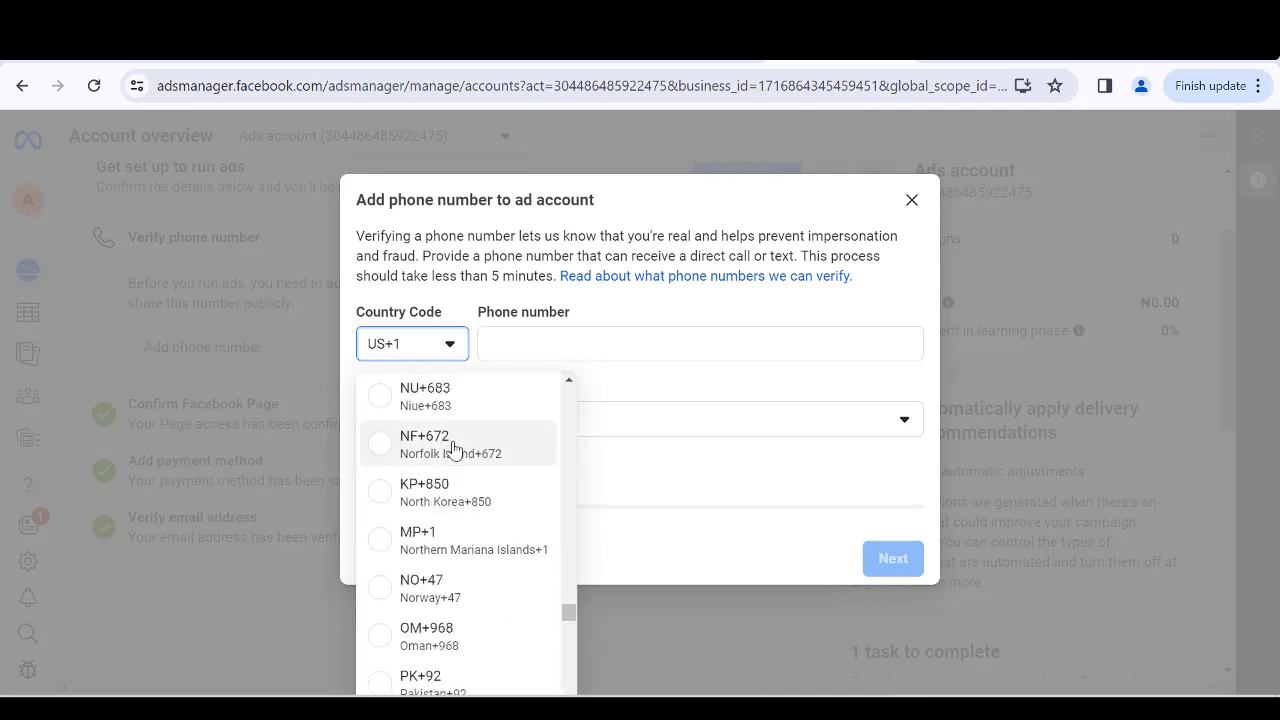
scroll(455, 490, "up", 3)
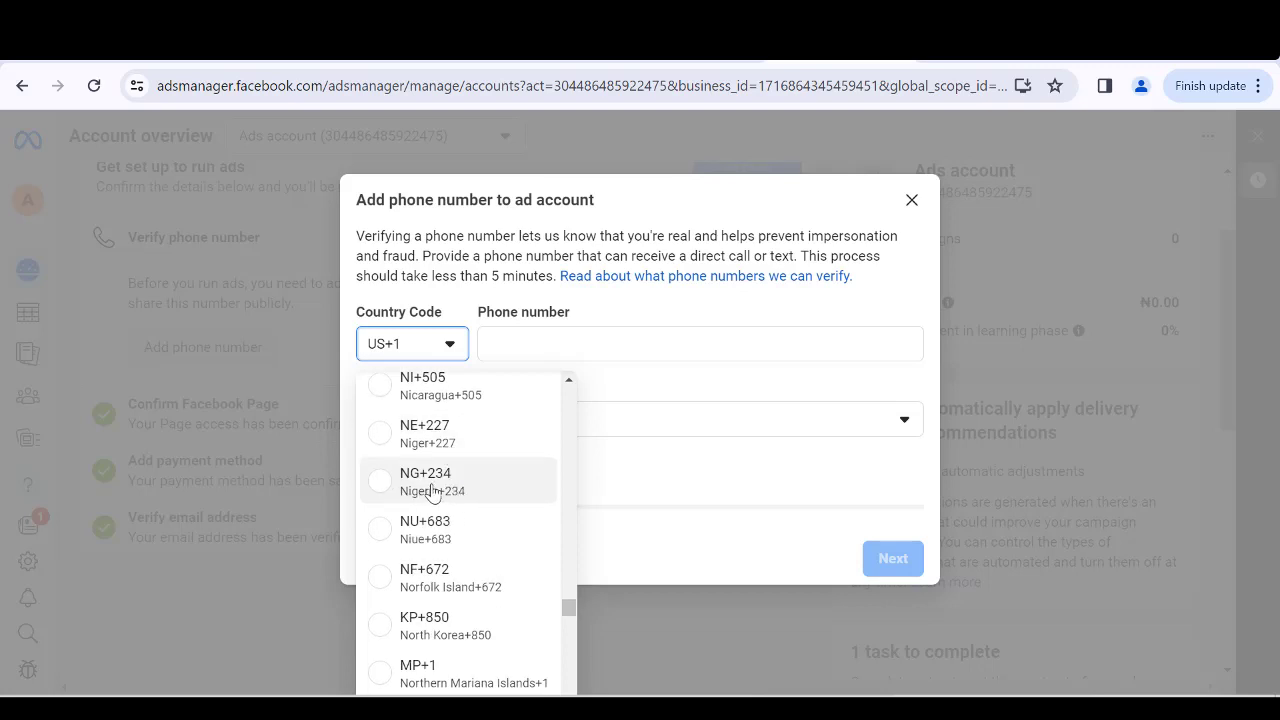
left_click(432, 484)
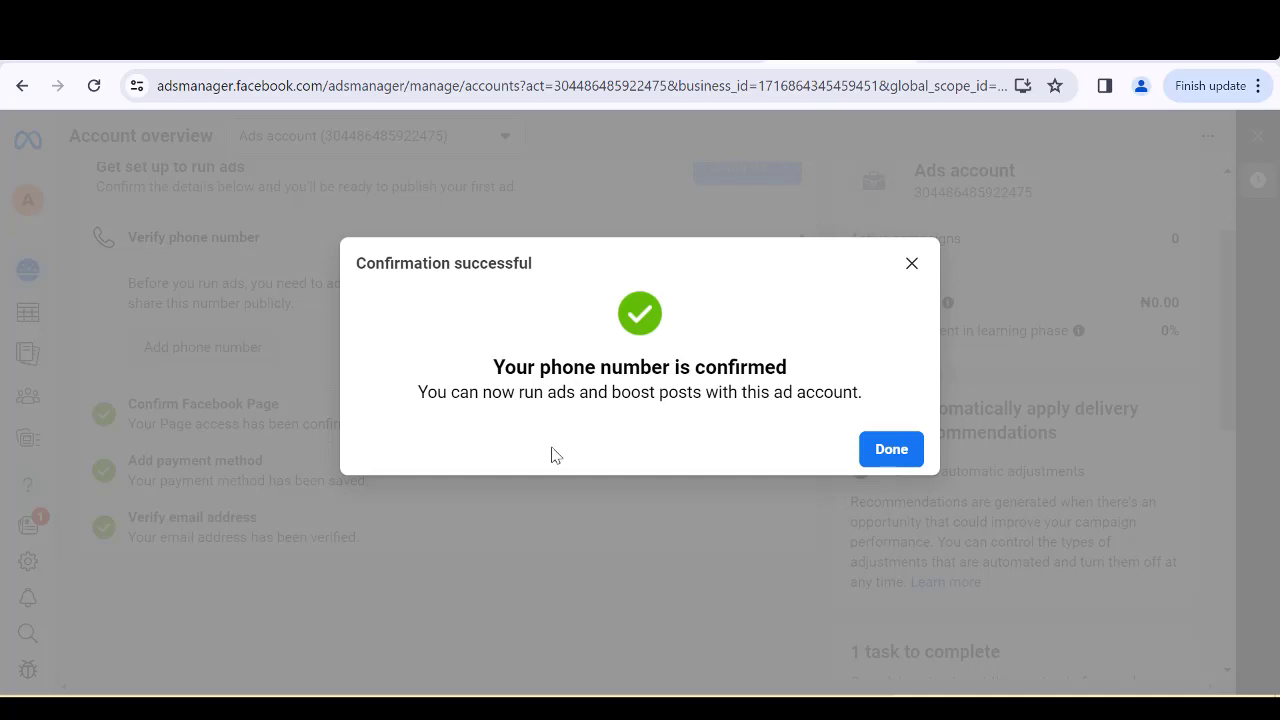
Close the phone confirmation and reload the Account overview page.
left_click(878, 451)
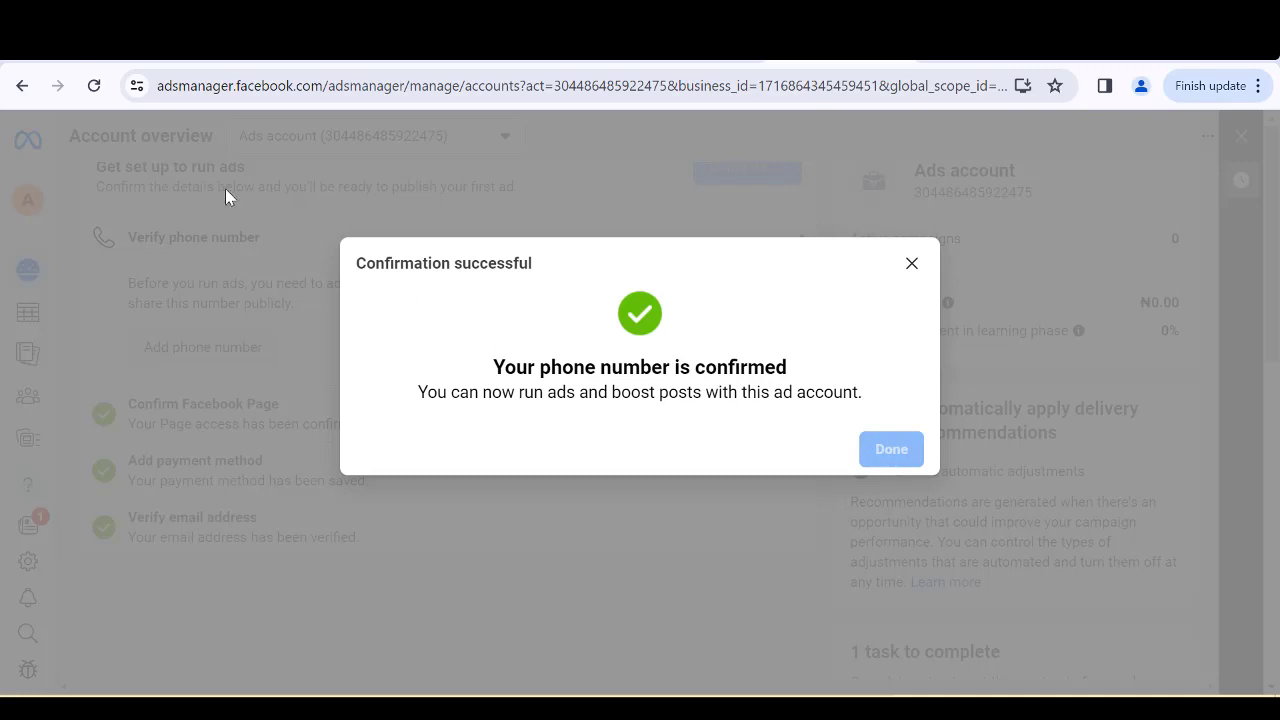
left_click(91, 86)
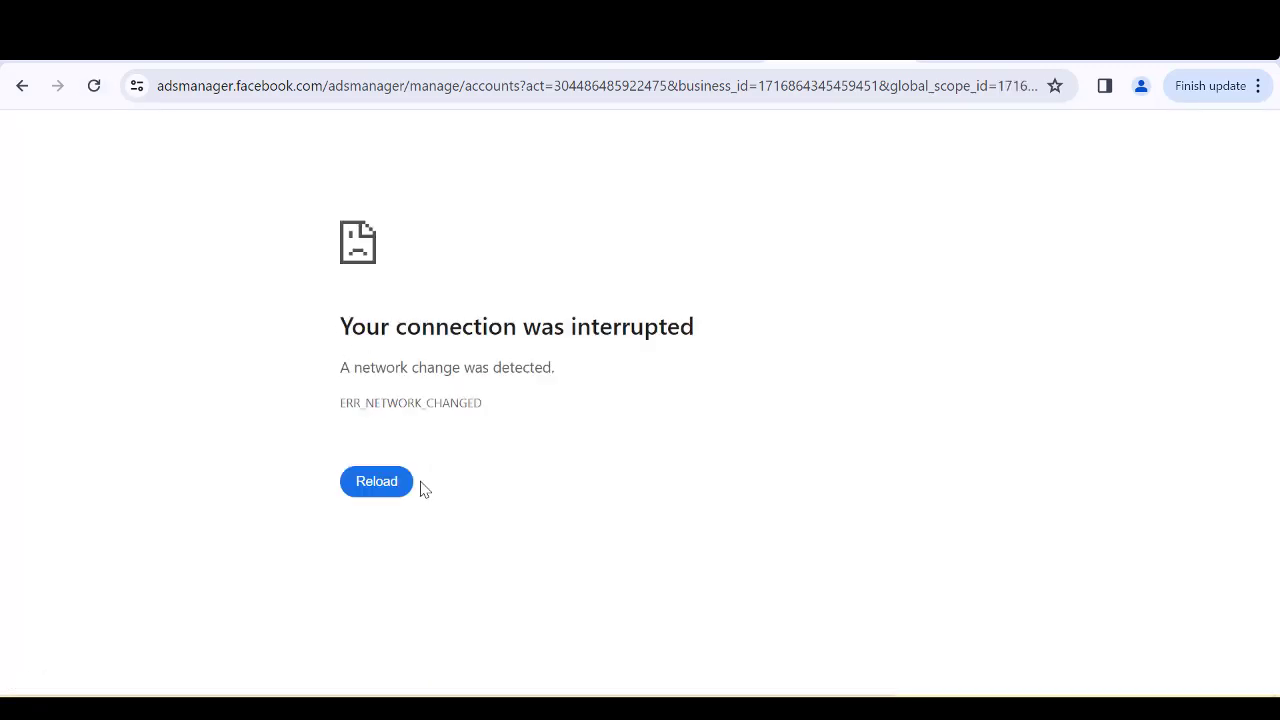
left_click(387, 485)
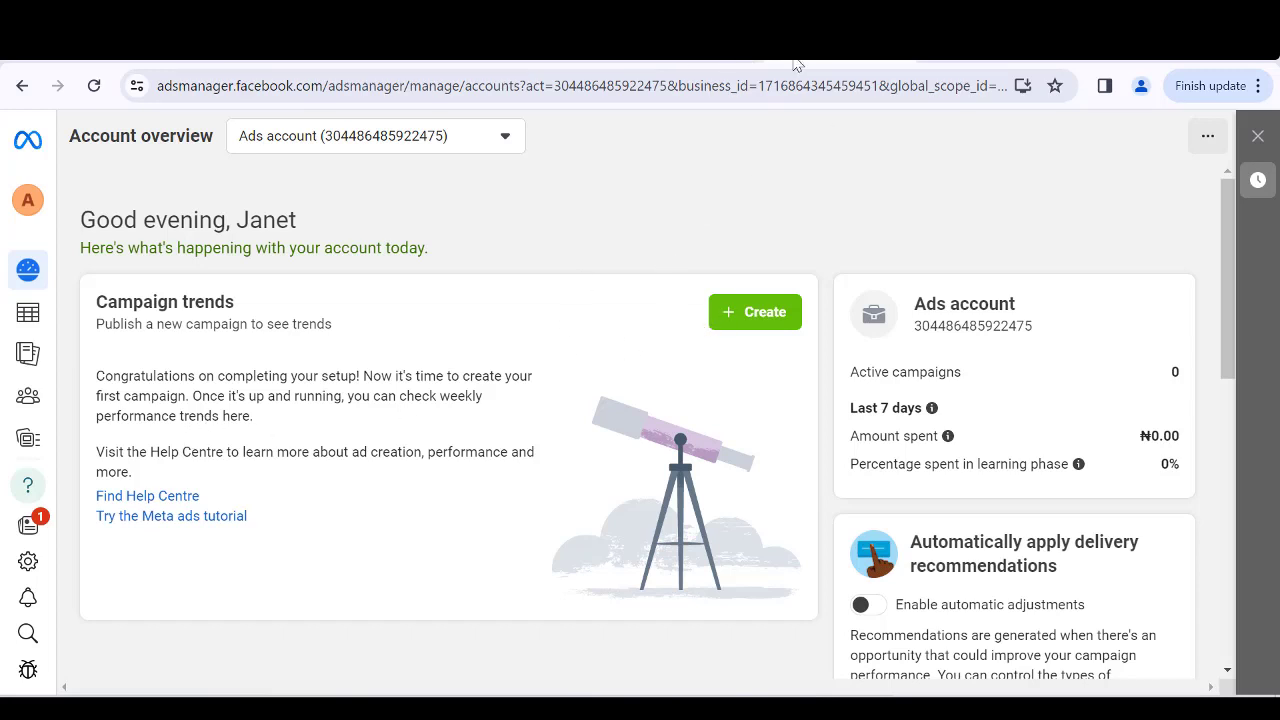
Open the Campaigns page of the Account BM ad account.
mouse_move(26, 353)
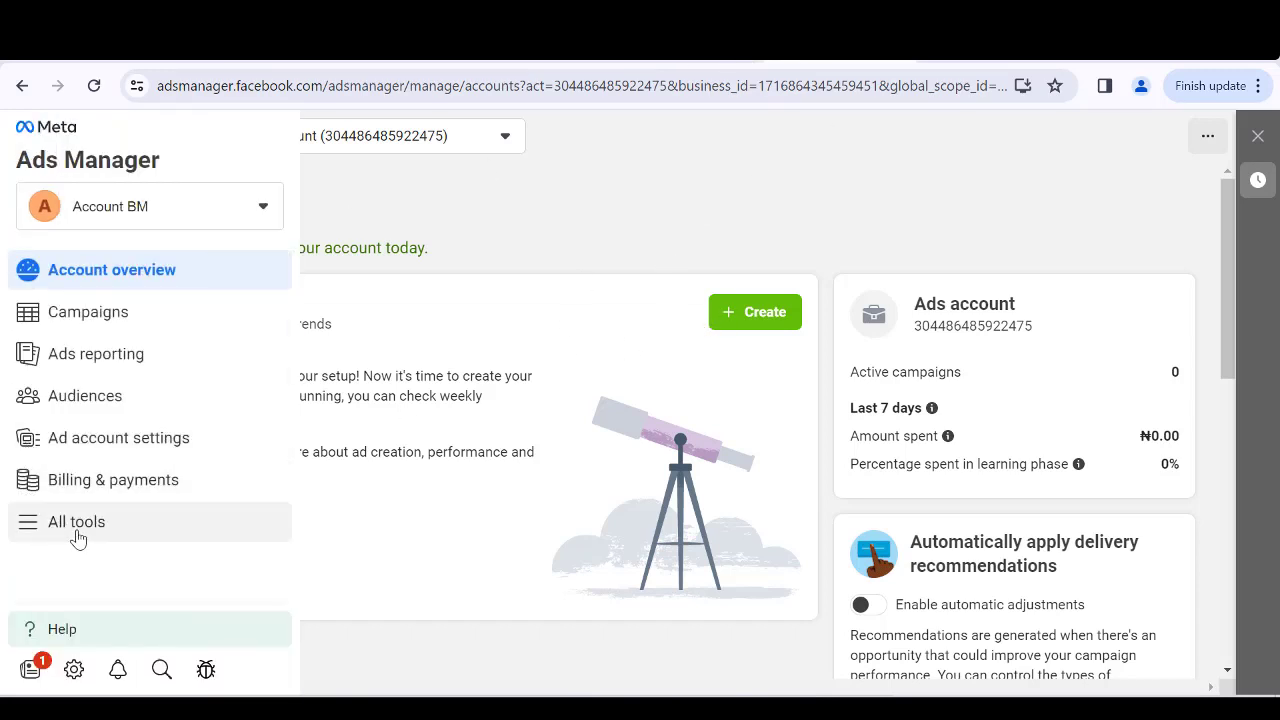
left_click(78, 530)
left_click(504, 268)
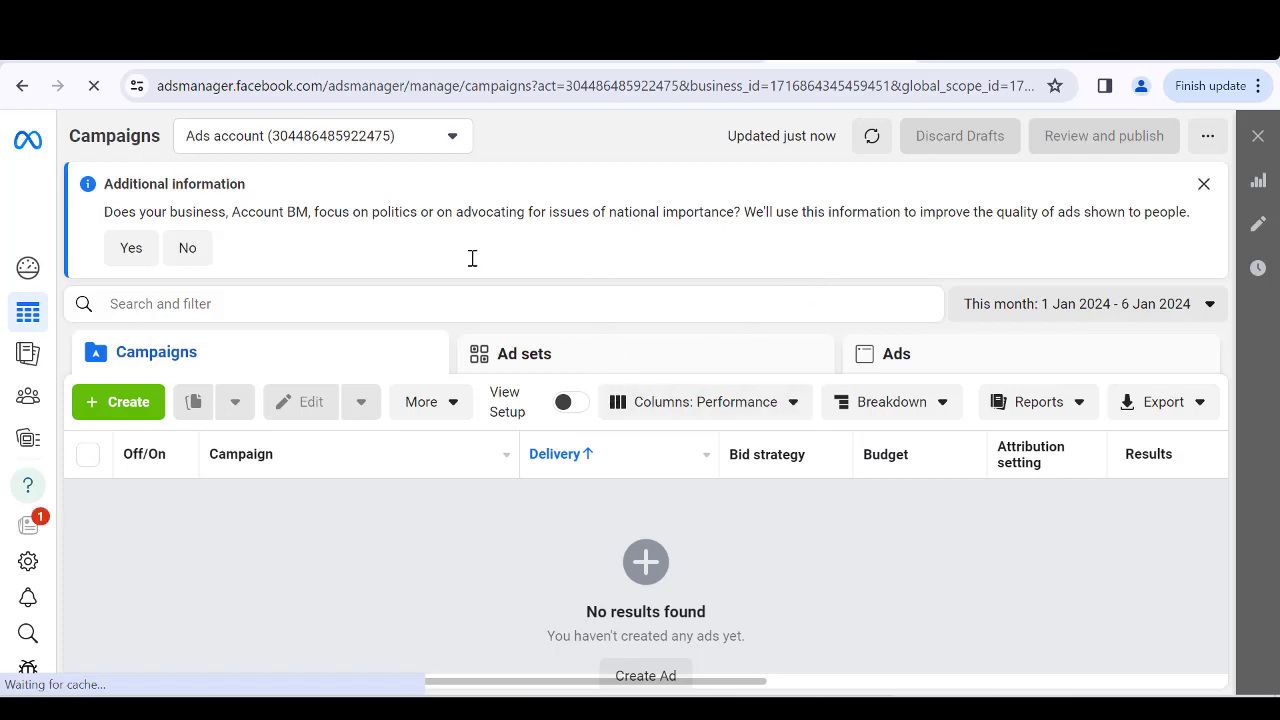
Start creating a new campaign and look over the available campaign objectives.
left_click(126, 405)
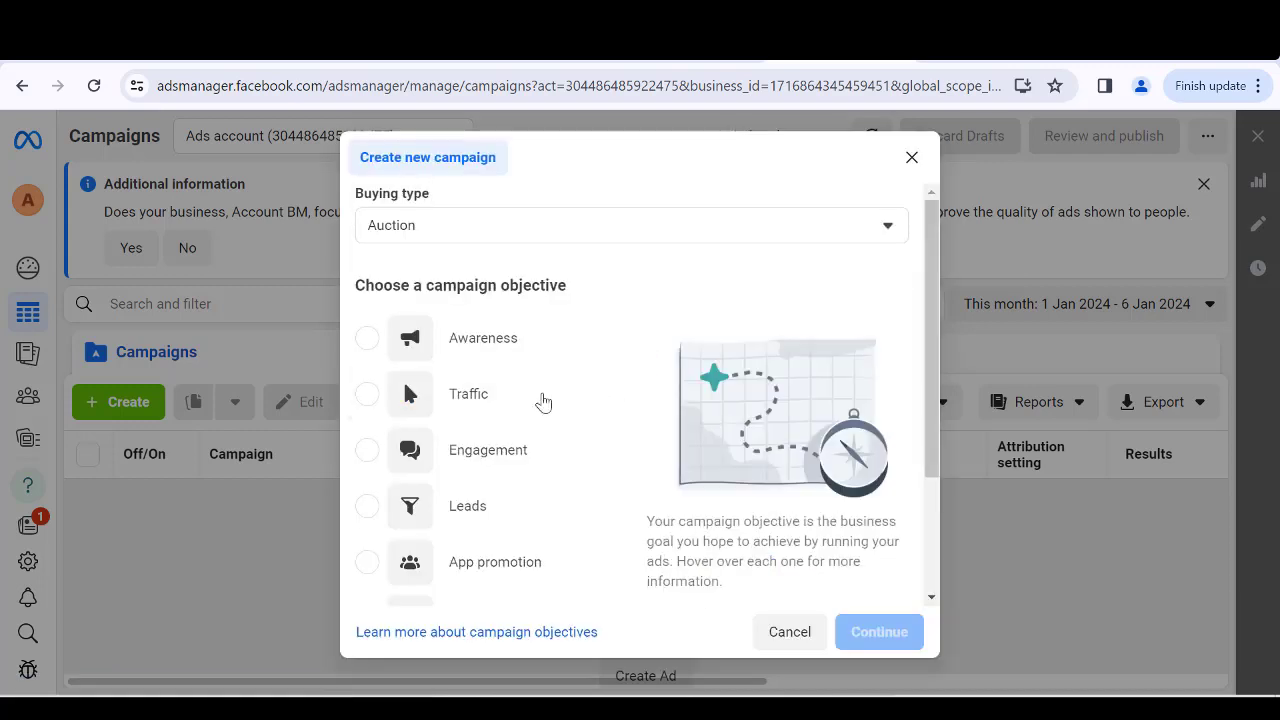
scroll(548, 418, "down", 3)
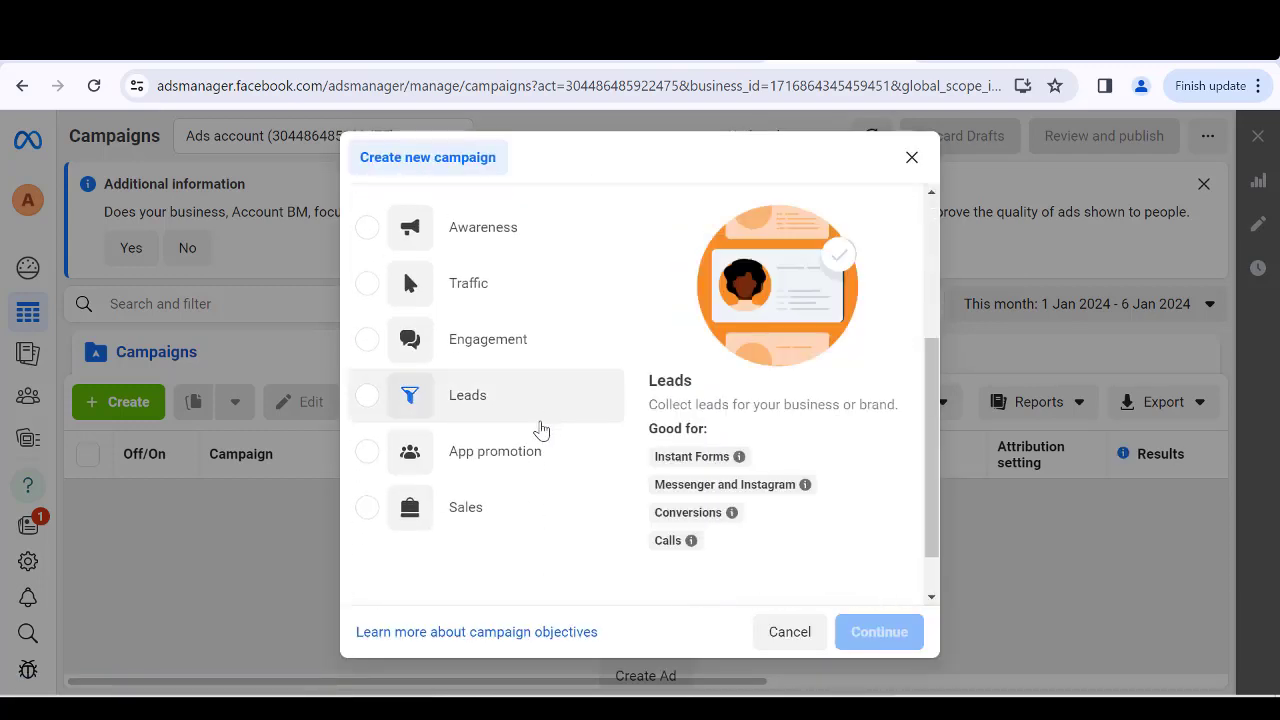
scroll(537, 429, "up", 2)
scroll(485, 384, "down", 3)
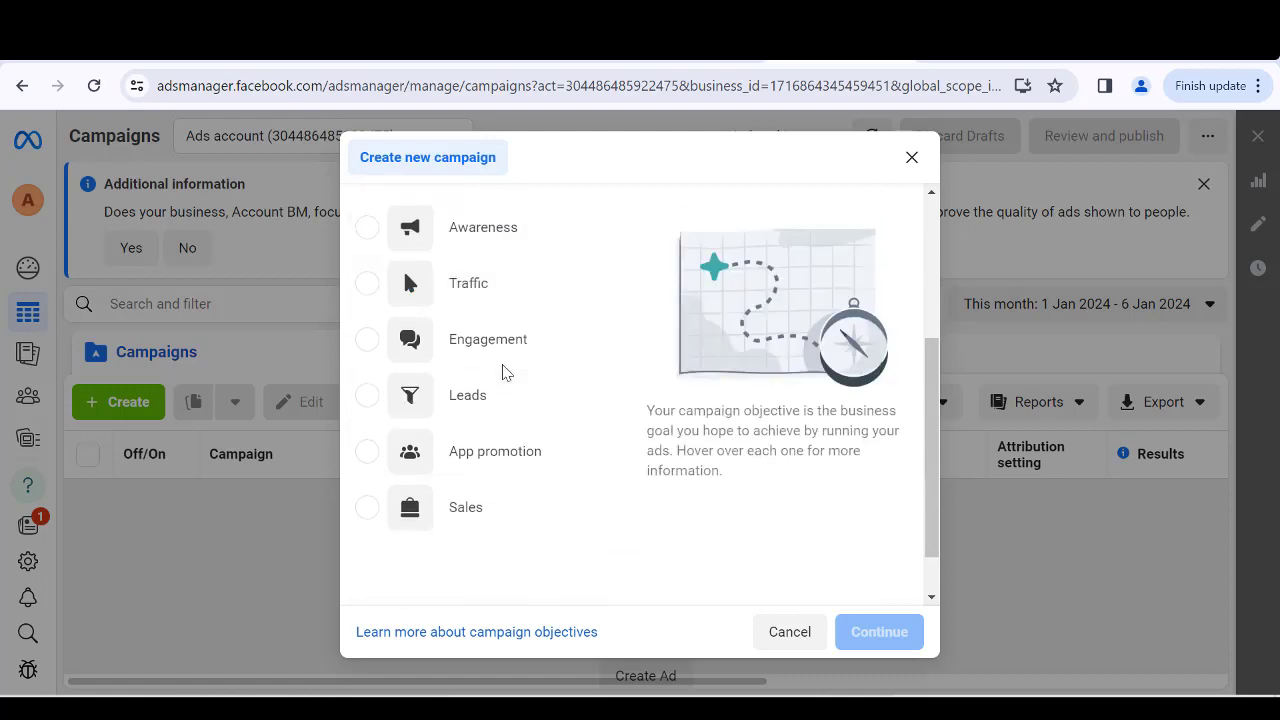